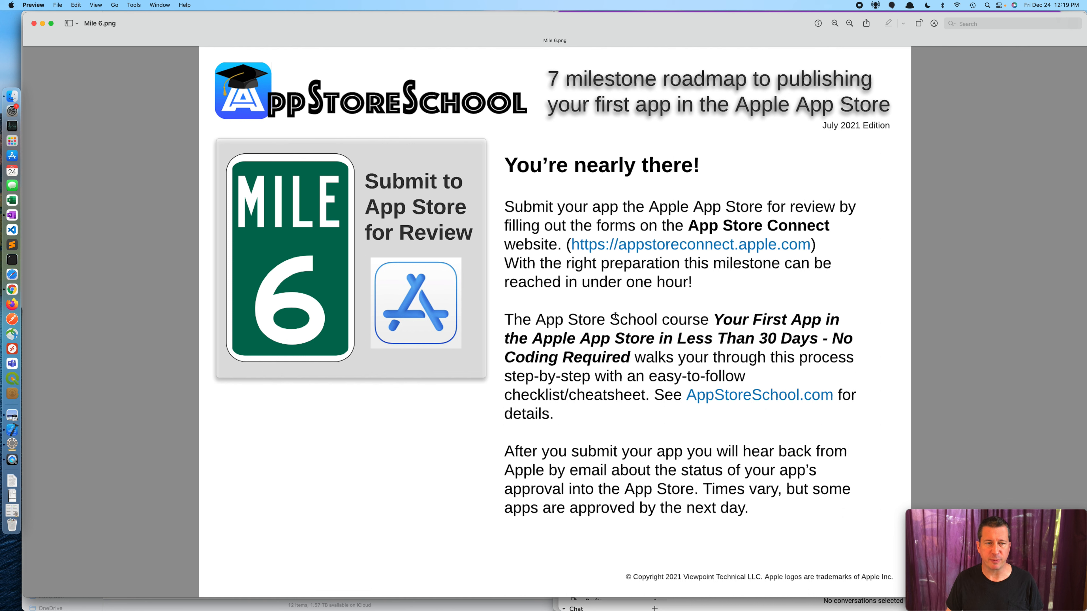
- Switch to Safari and open the App Store Connect site at appstoreconnect.apple.com
{"action": "key", "text": "super+Tab"}
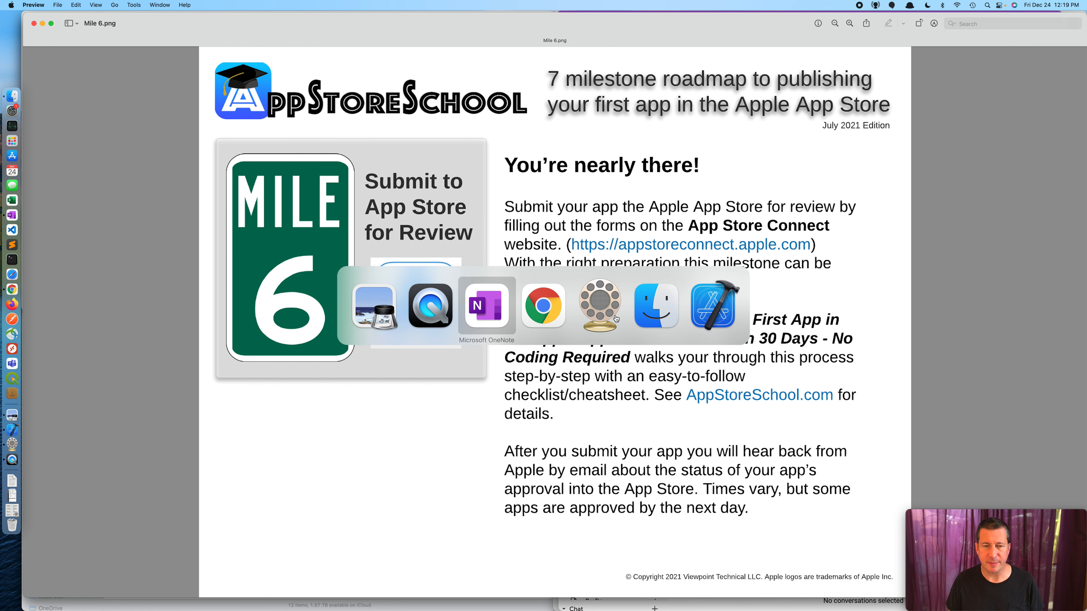
{"action": "key", "text": "super+Tab"}
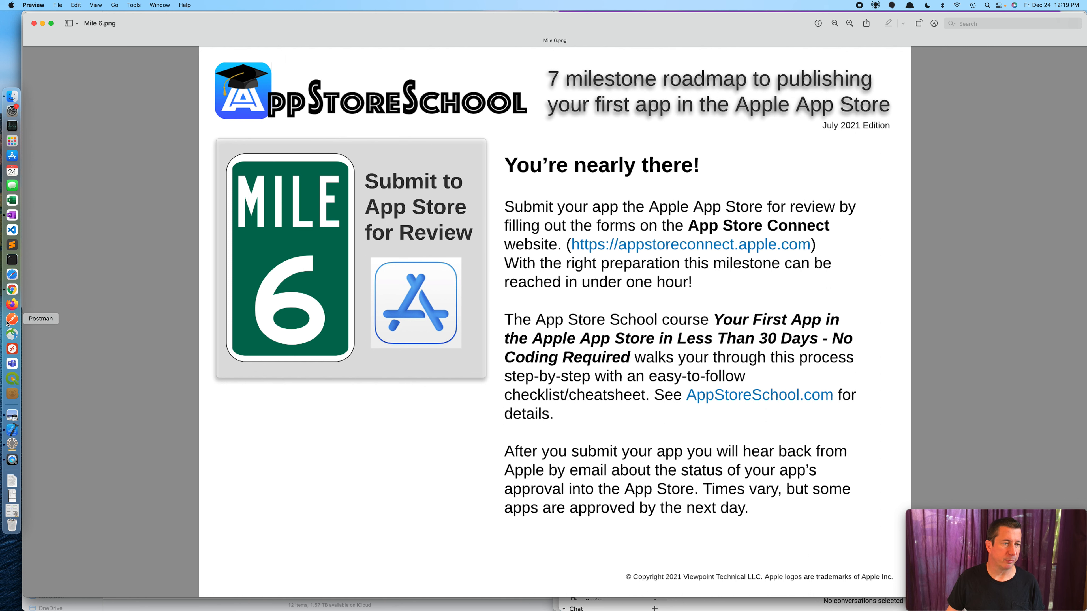
{"action": "left_click", "coordinate": [12, 274]}
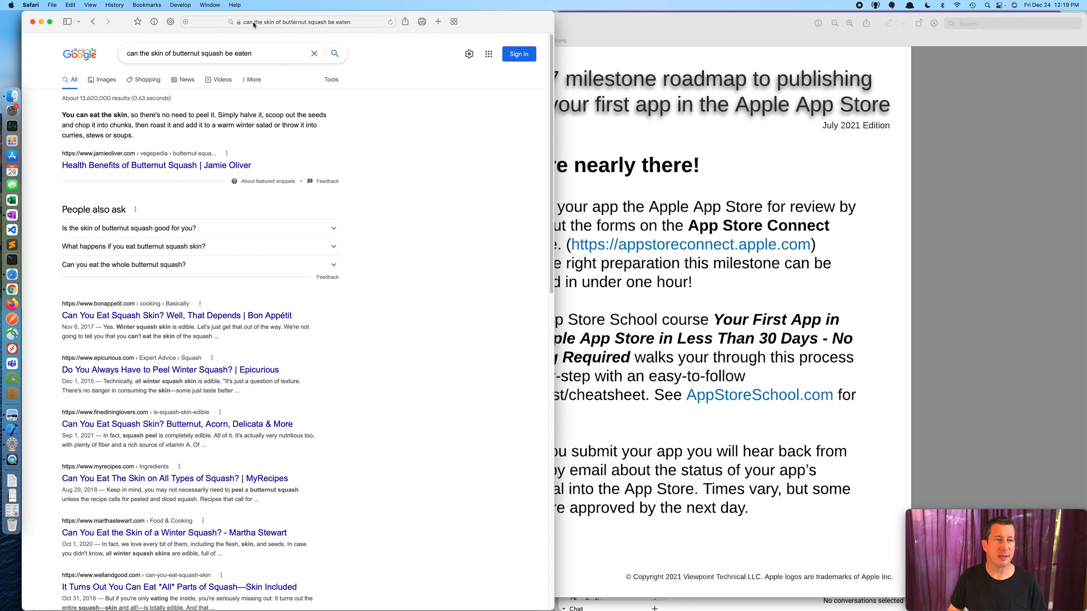
{"action": "left_click", "coordinate": [252, 23]}
{"action": "type", "text": "app"}
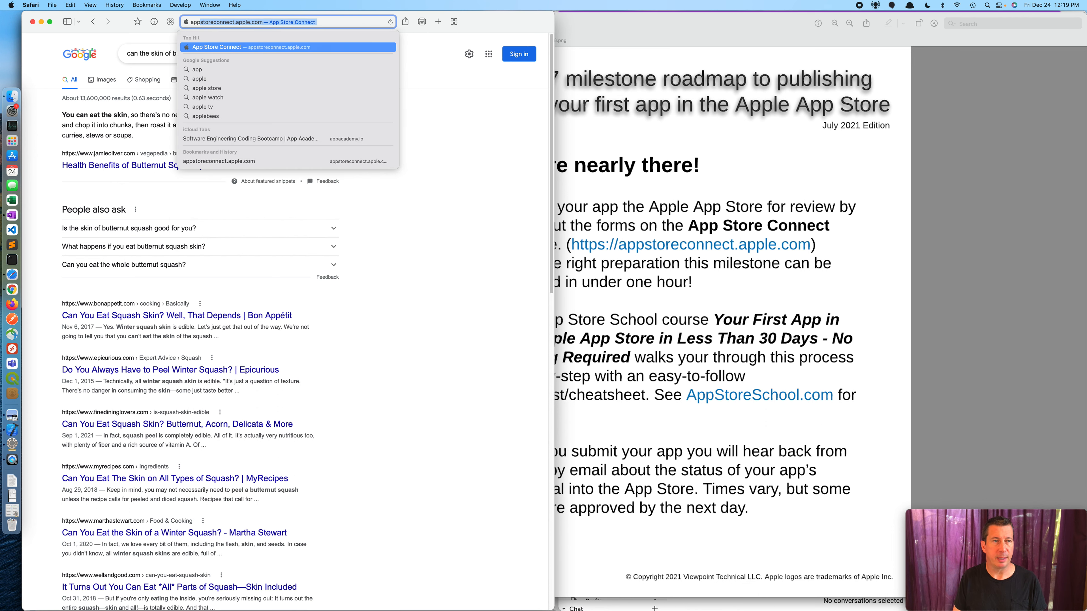
{"action": "type", "text": "s"}
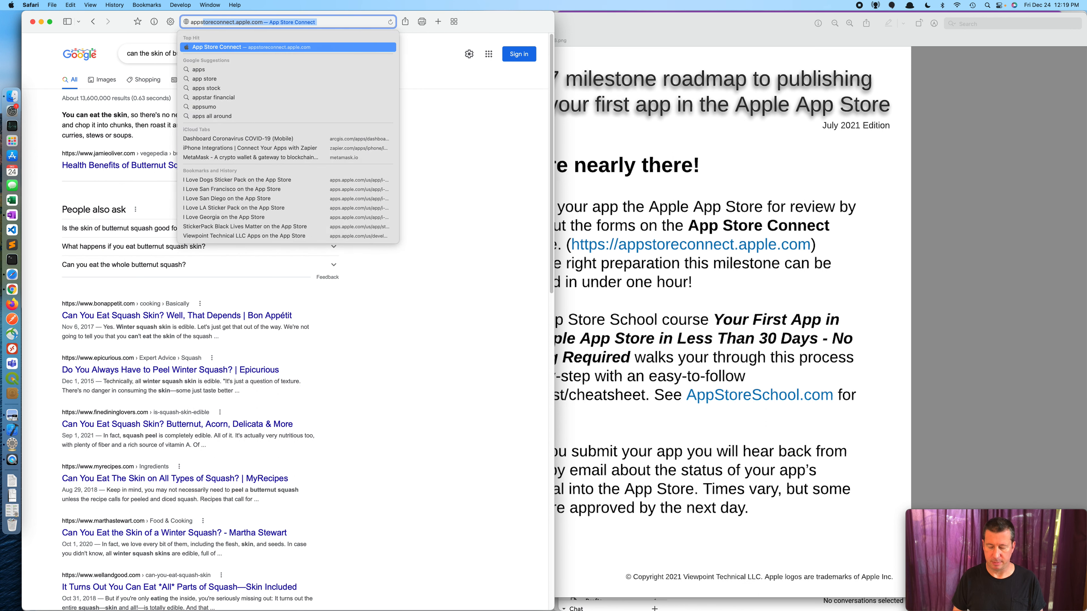
{"action": "key", "text": "Return"}
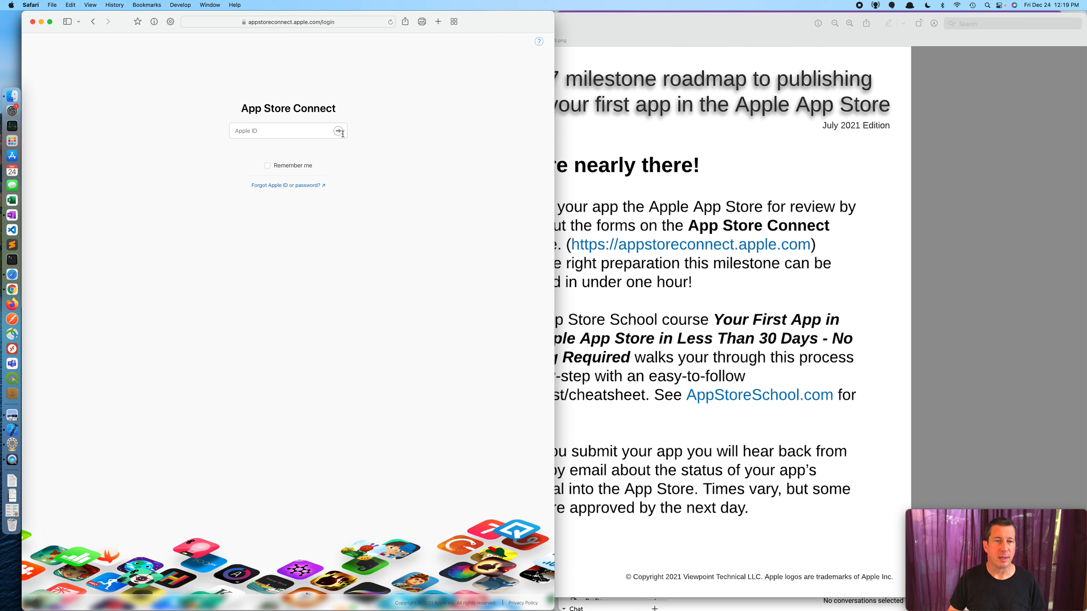
- Sign in to App Store Connect with the saved Apple ID and Remember me enabled
{"action": "left_click", "coordinate": [343, 134]}
{"action": "left_click", "coordinate": [302, 150]}
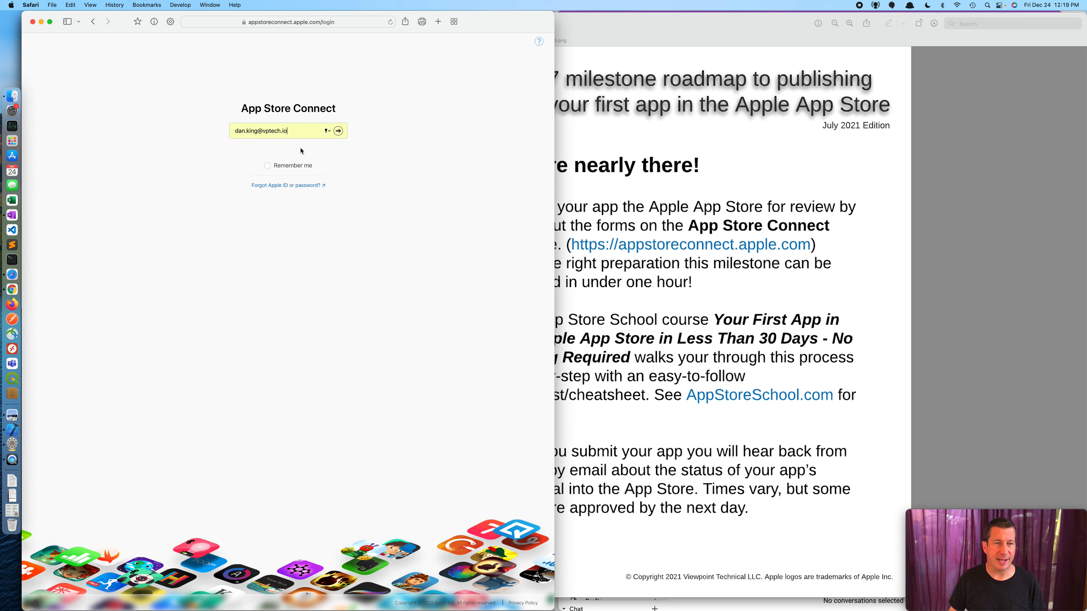
{"action": "left_click", "coordinate": [288, 166]}
{"action": "left_click", "coordinate": [338, 132]}
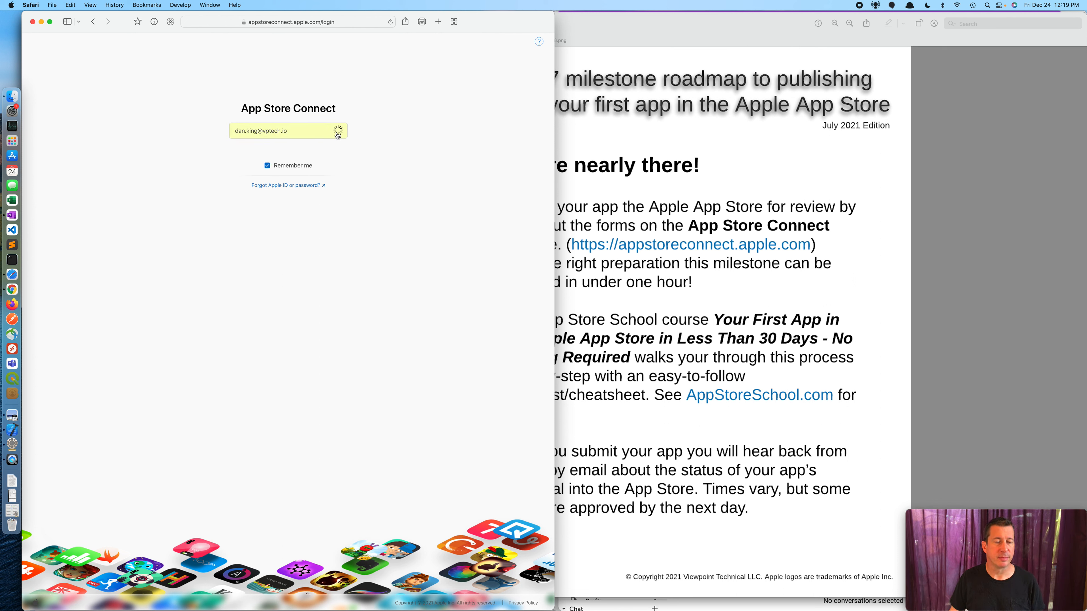
{"action": "left_click", "coordinate": [340, 147]}
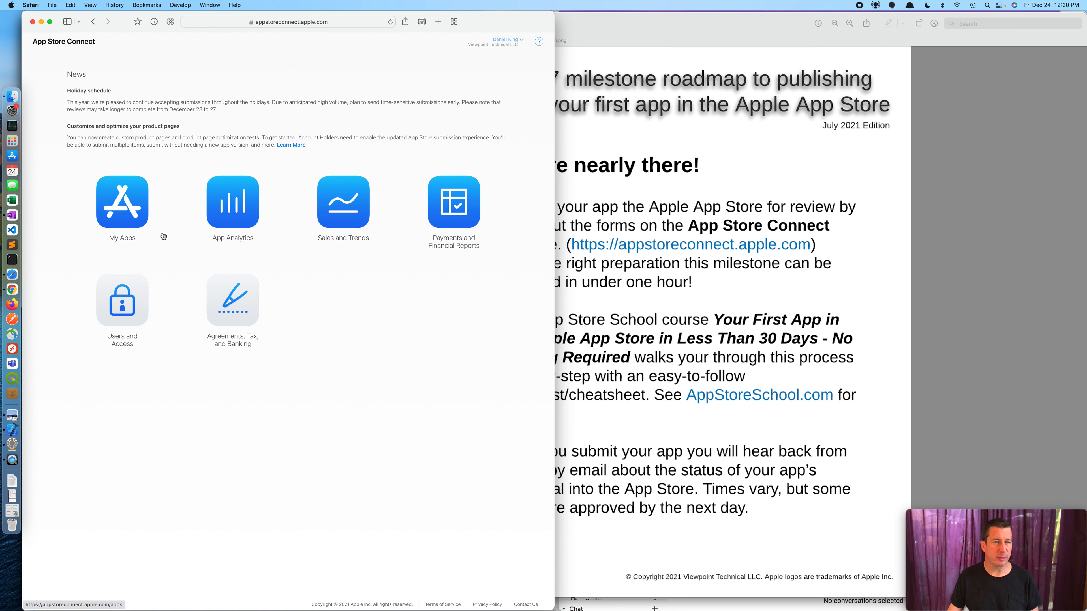
- Open I Love Cats Sticker Pack from My Apps and go to the Build section of its iOS App 1.0 page
{"action": "left_click", "coordinate": [119, 211]}
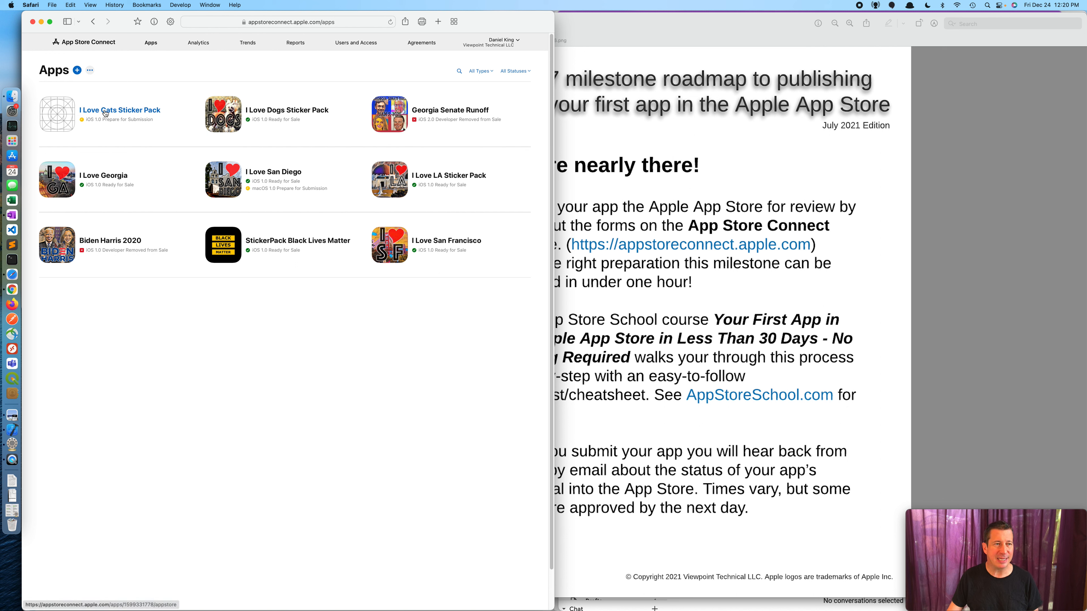
{"action": "left_click", "coordinate": [106, 112]}
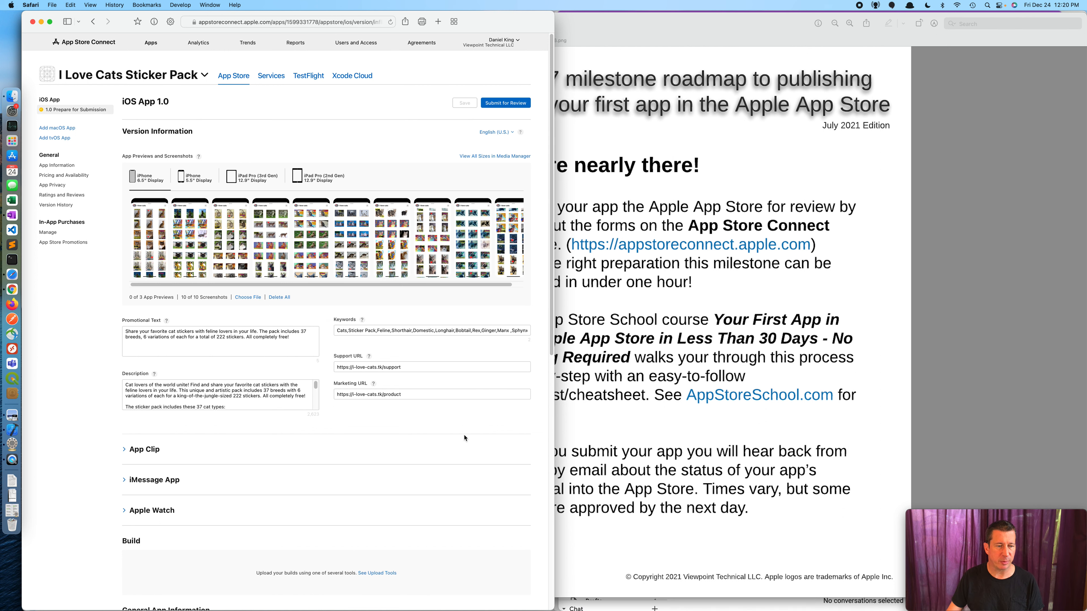
{"action": "scroll", "coordinate": [465, 437], "scroll_direction": "down", "scroll_amount": 5}
{"action": "scroll", "coordinate": [465, 438], "scroll_direction": "down", "scroll_amount": 10}
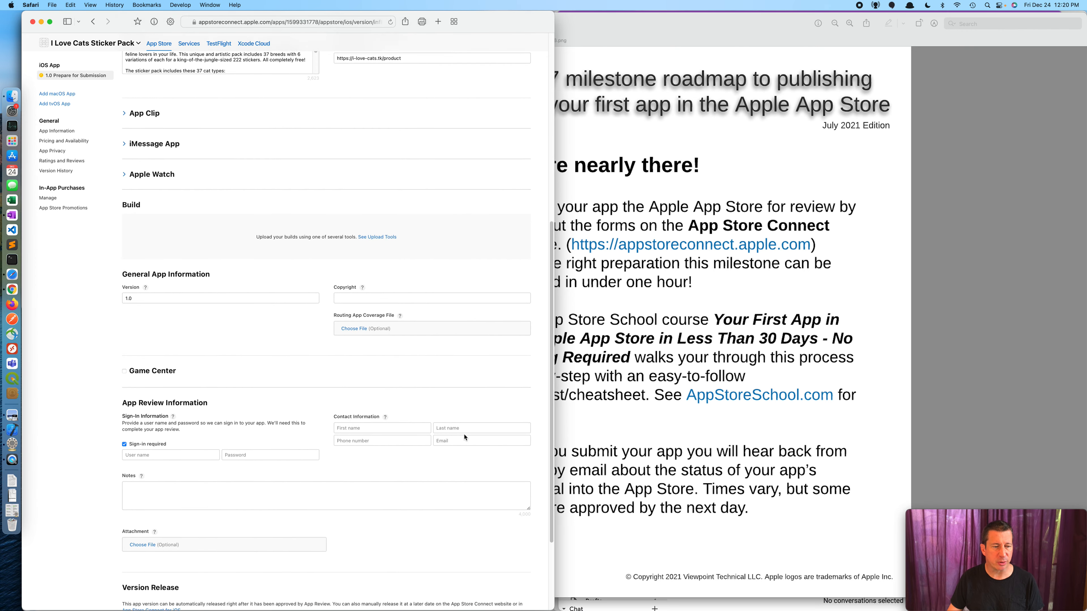
{"action": "scroll", "coordinate": [465, 438], "scroll_direction": "up", "scroll_amount": 5}
{"action": "scroll", "coordinate": [349, 378], "scroll_direction": "up", "scroll_amount": 3}
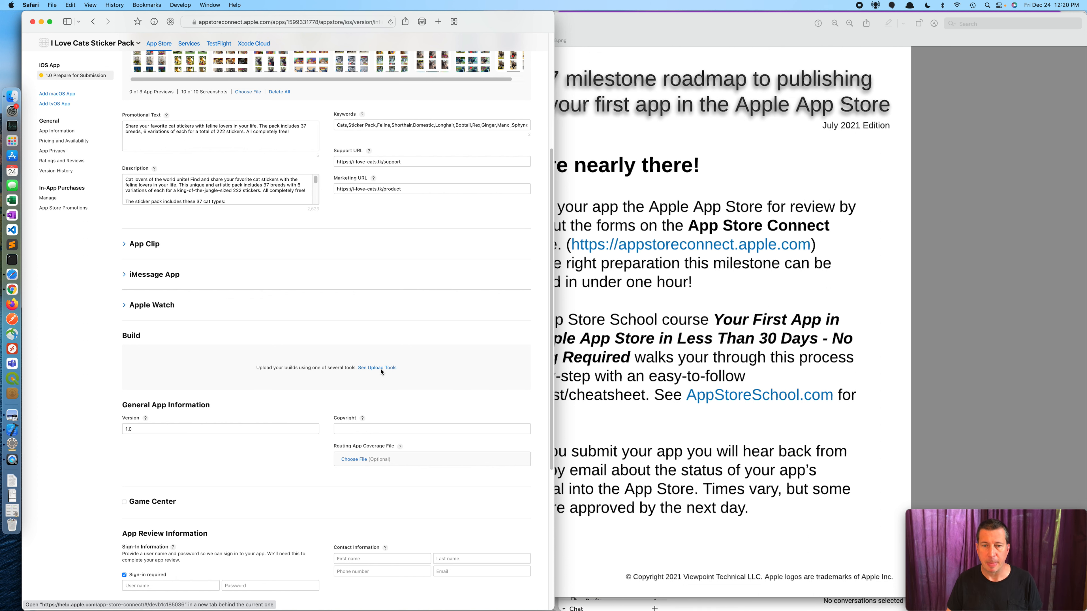
- Consult the build checklist in OneNote and switch to the i-love-cats project in Xcode
{"action": "key", "text": "super+Tab"}
{"action": "key", "text": "super+Tab"}
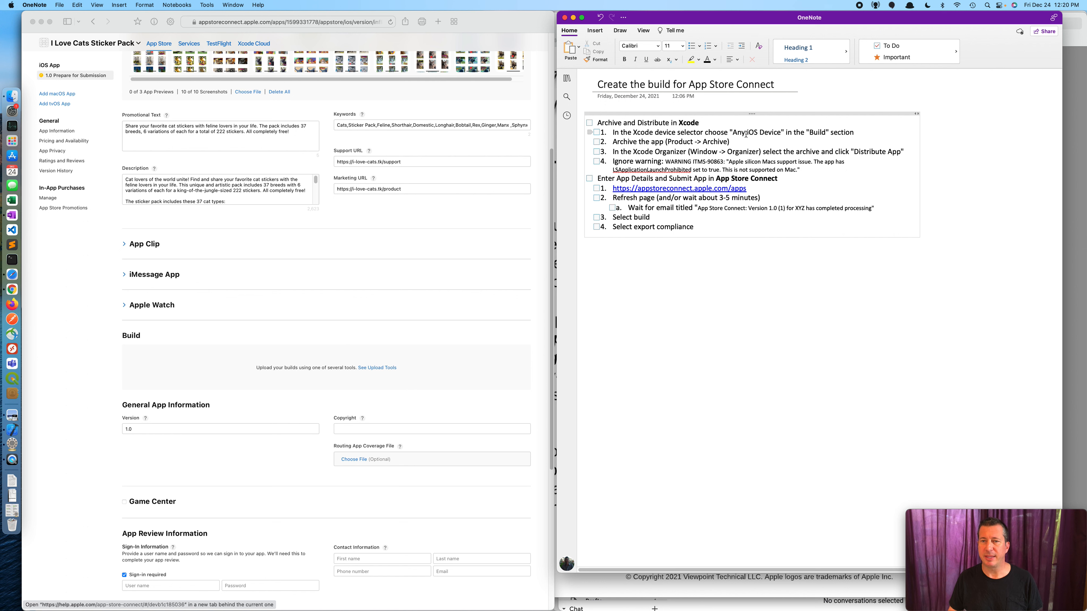
{"action": "key", "text": "super+Tab"}
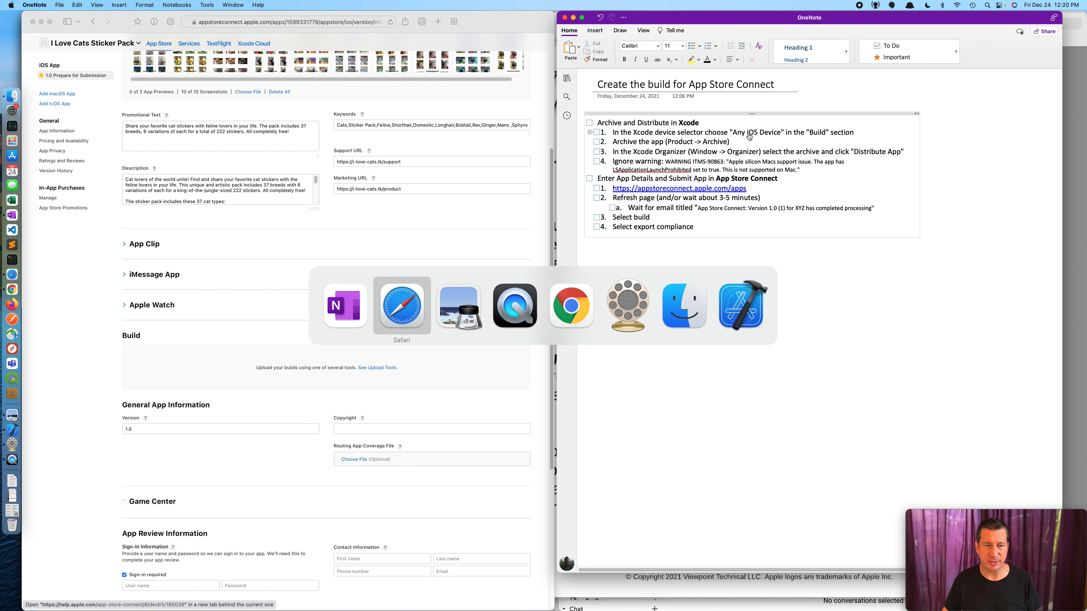
{"action": "key", "text": "super+Tab"}
{"action": "key", "text": "super+Tab"}
{"action": "key", "text": "super+Tab"}
{"action": "key", "text": "super+Tab"}
{"action": "key", "text": "super+Tab"}
{"action": "key", "text": "super+Tab"}
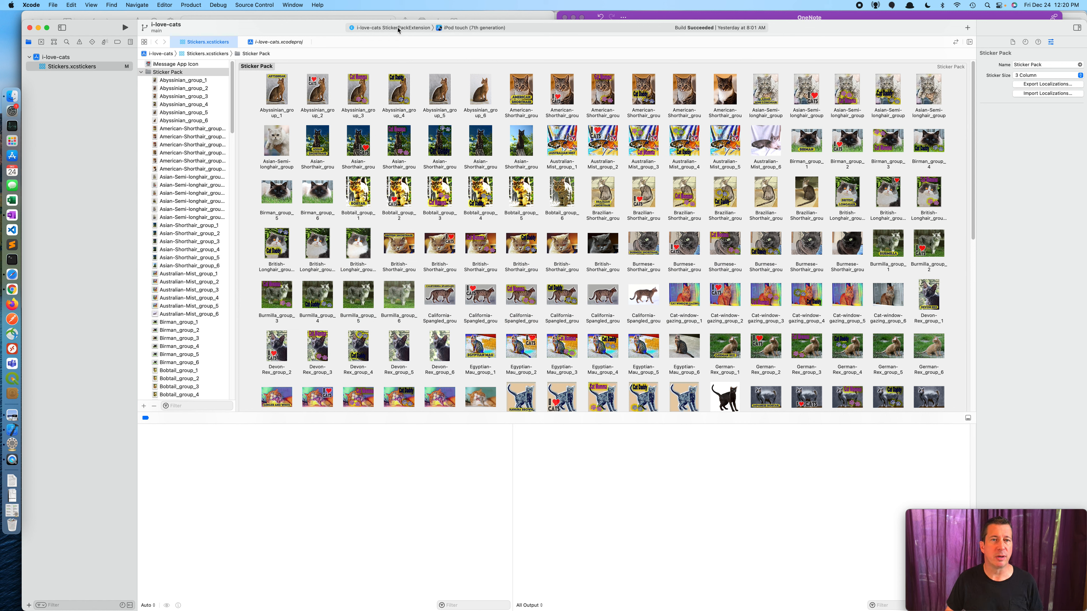
- Set the build destination of the i-love-cats StickerPackExtension to Any iOS Device (arm64, armv7)
{"action": "left_click", "coordinate": [462, 28]}
{"action": "scroll", "coordinate": [461, 26], "scroll_direction": "up", "scroll_amount": 5}
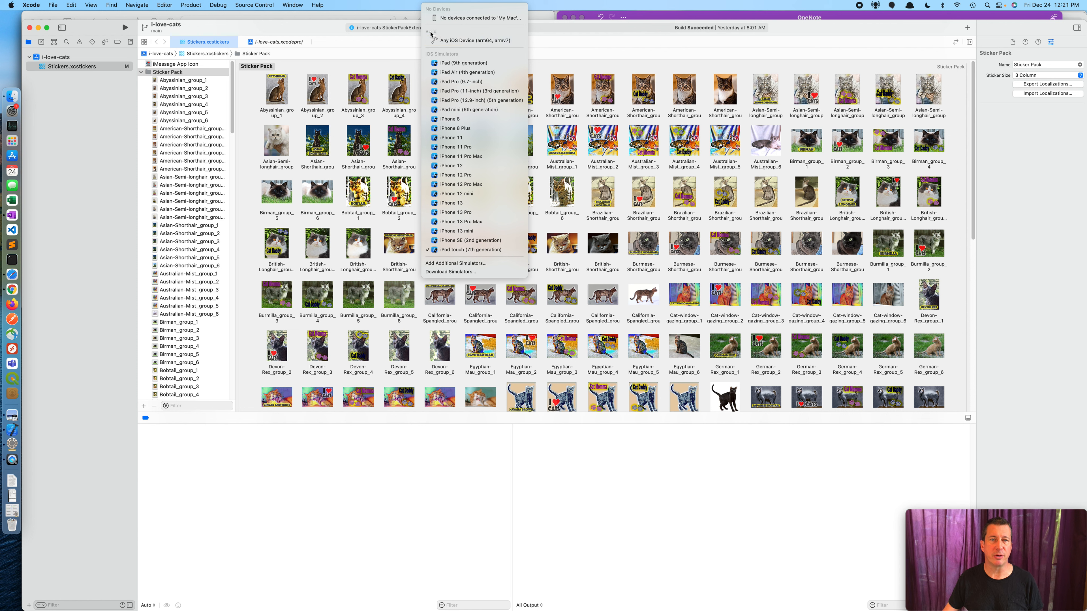
{"action": "left_click", "coordinate": [452, 42]}
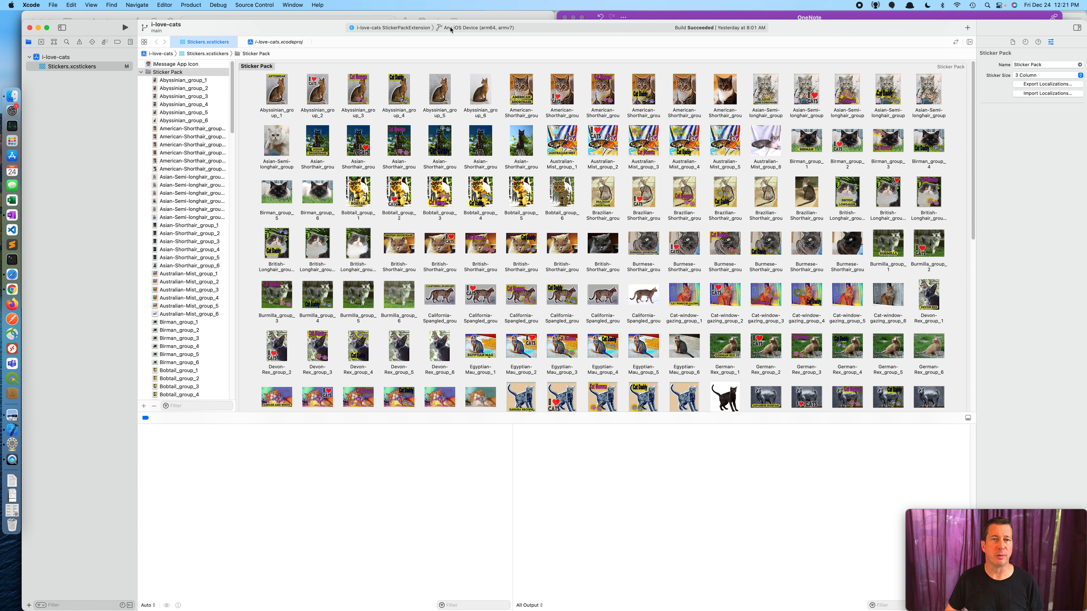
{"action": "left_click", "coordinate": [461, 29]}
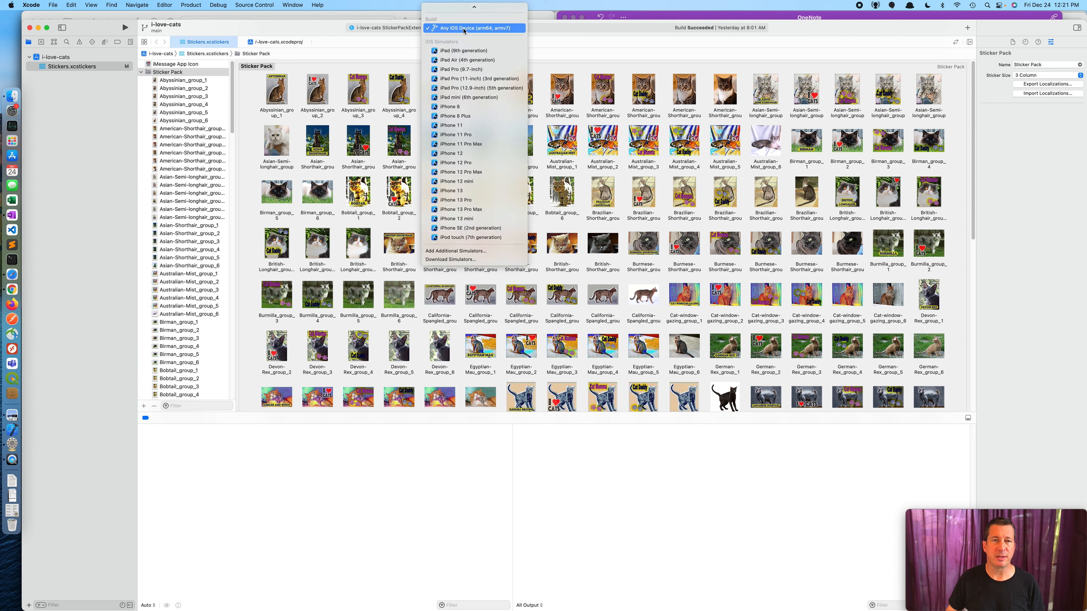
{"action": "left_click", "coordinate": [464, 30]}
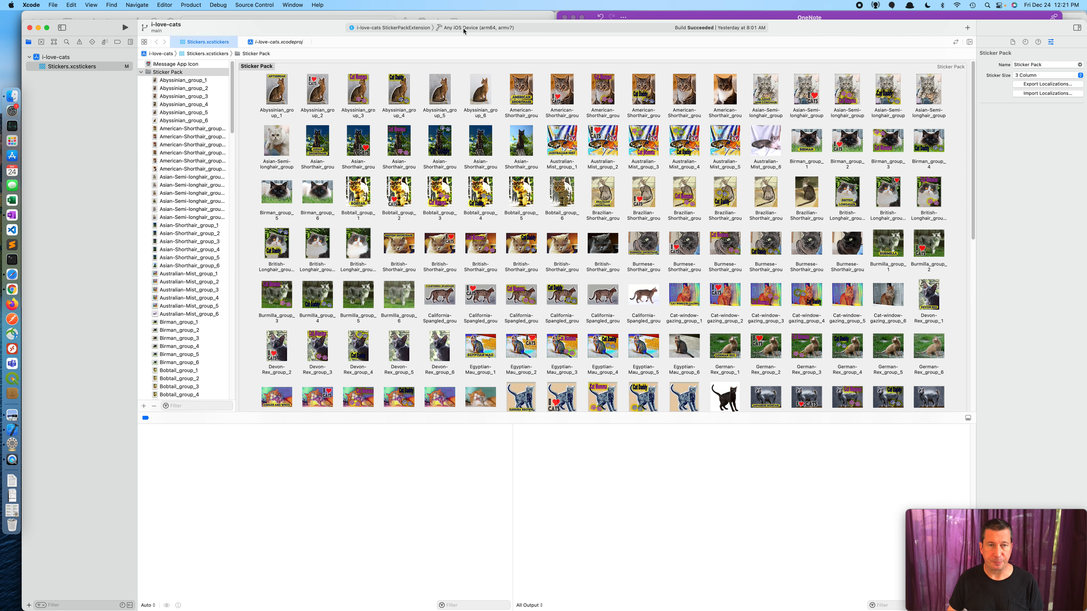
- Switch to OneNote and check off the first Xcode item, choosing Any iOS Device
{"action": "key", "text": "super+Tab"}
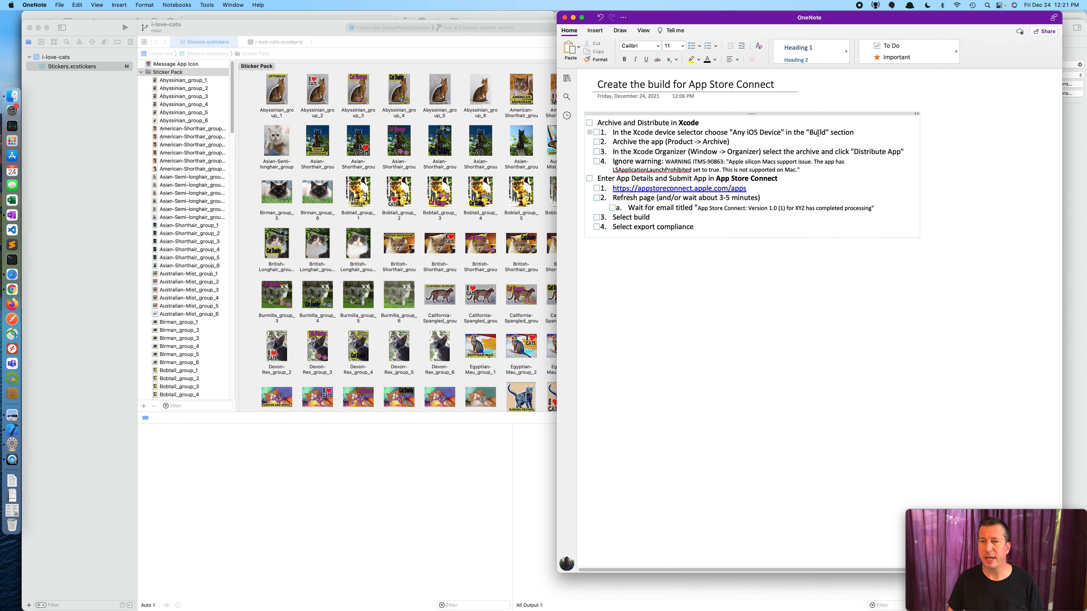
{"action": "left_click", "coordinate": [597, 133]}
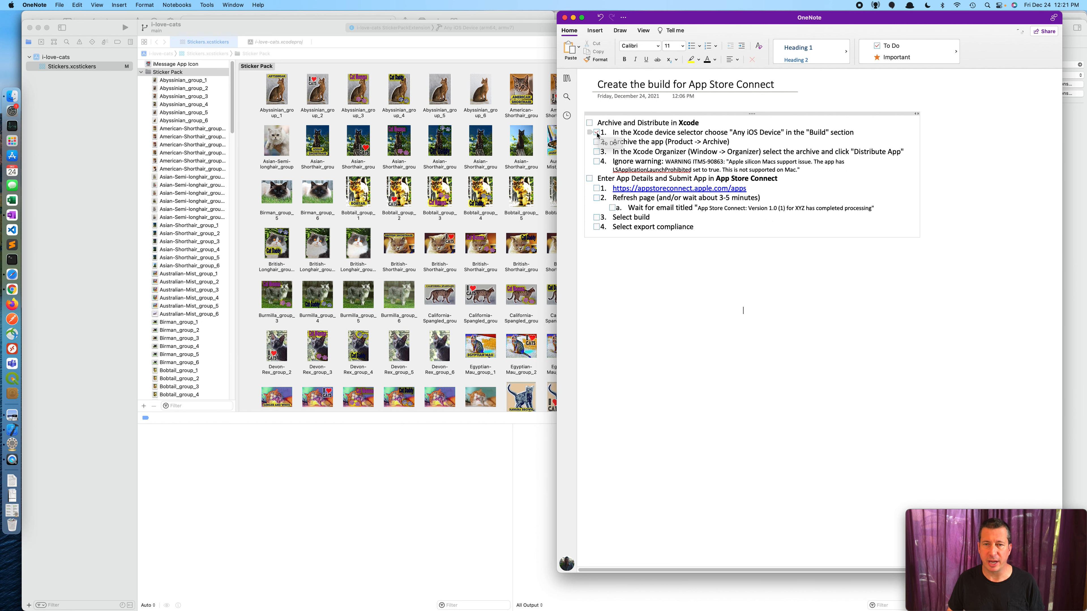
{"action": "scroll", "coordinate": [637, 144], "scroll_direction": "right", "scroll_amount": 1}
{"action": "scroll", "coordinate": [638, 144], "scroll_direction": "right", "scroll_amount": 1}
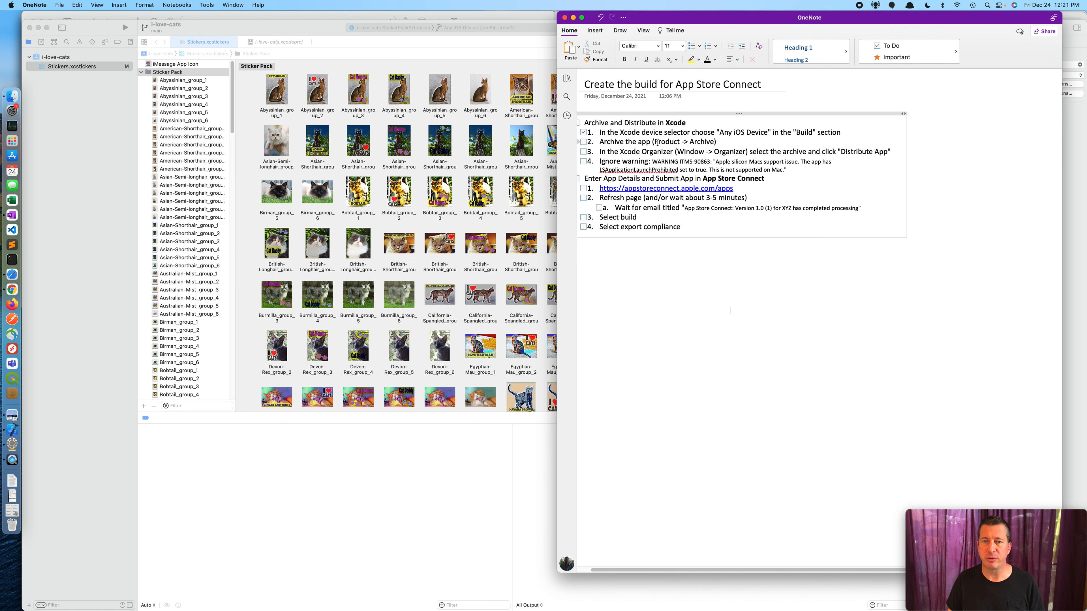
- Archive the i-love-cats app in Xcode and check off the archive item in the OneNote checklist
{"action": "key", "text": "super+Tab"}
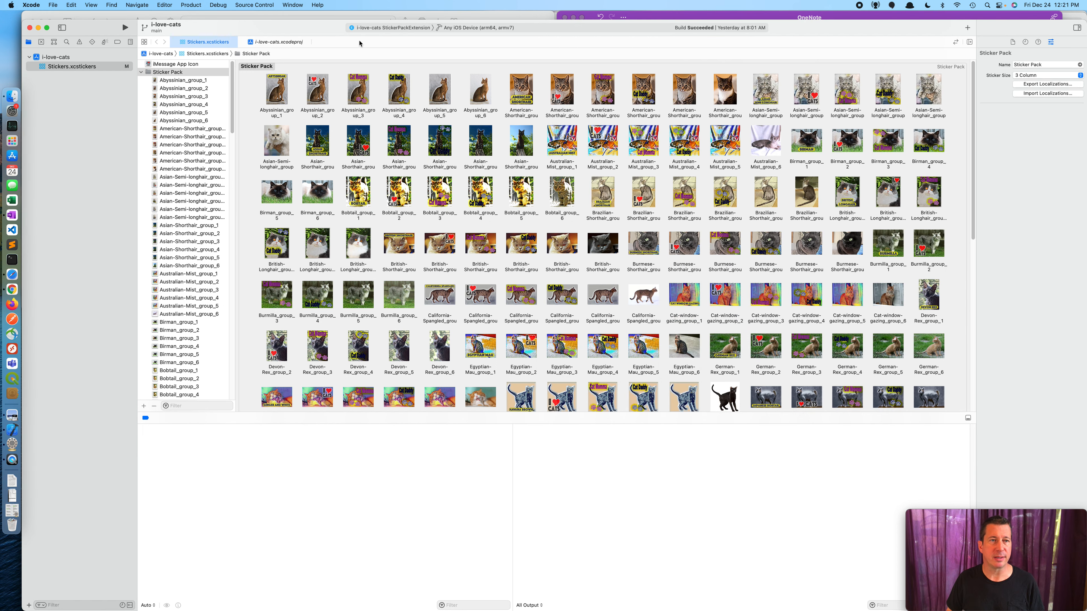
{"action": "left_click", "coordinate": [190, 5]}
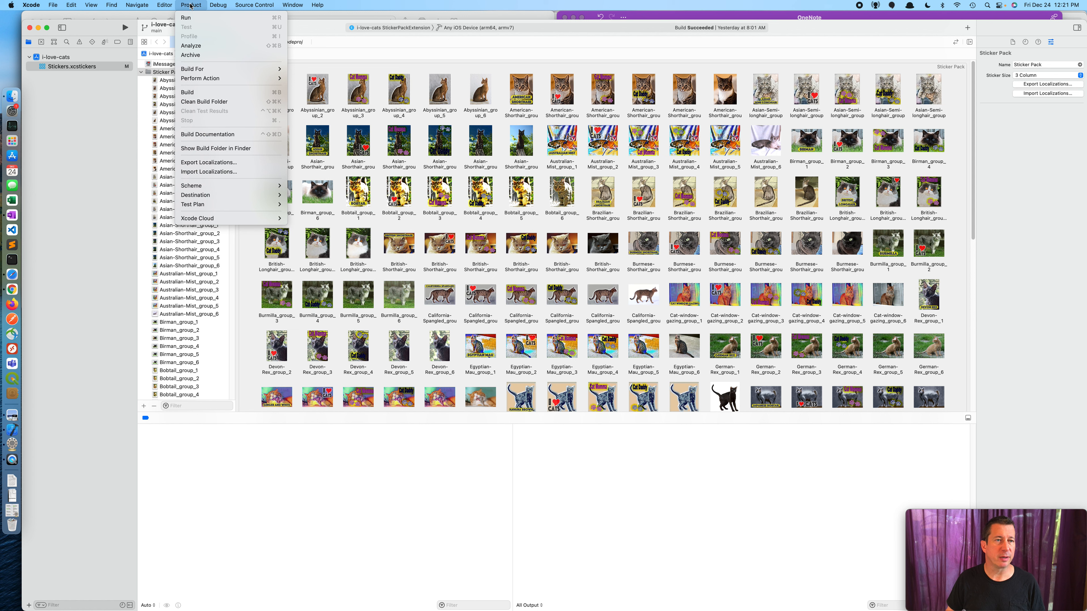
{"action": "left_click", "coordinate": [191, 56]}
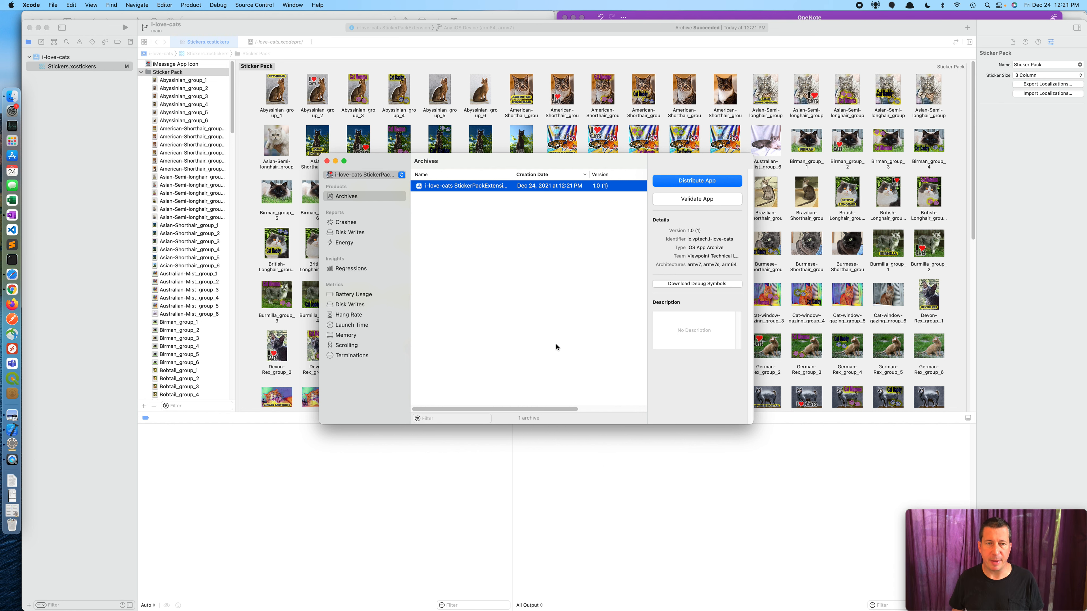
{"action": "key", "text": "super+Tab"}
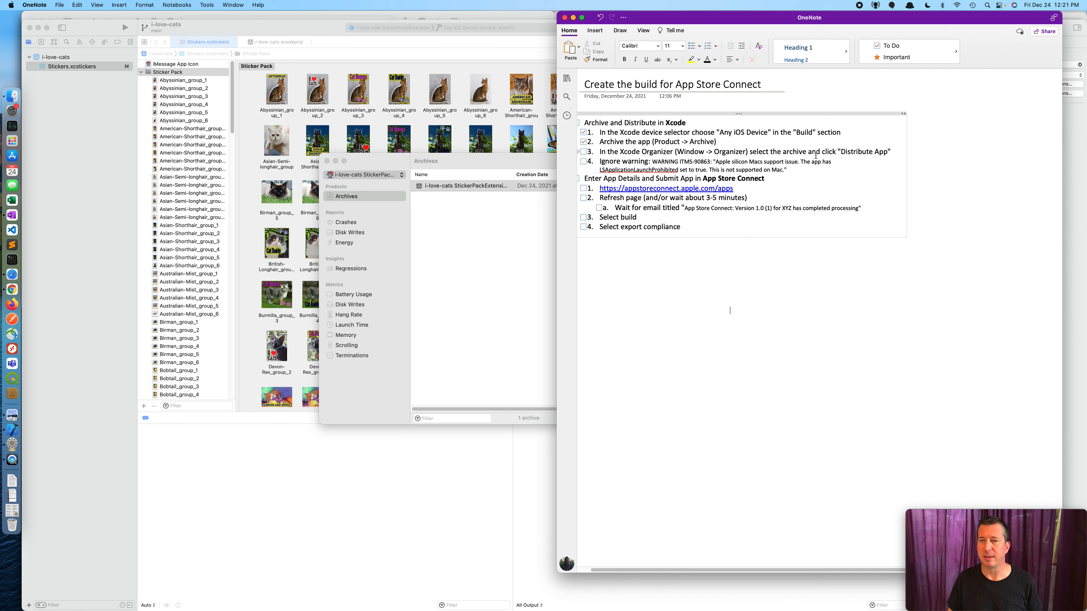
- Return to Xcode and distribute the 1.0 (1) archive with App Store Connect as the method and Upload as the destination
{"action": "left_click", "coordinate": [522, 297]}
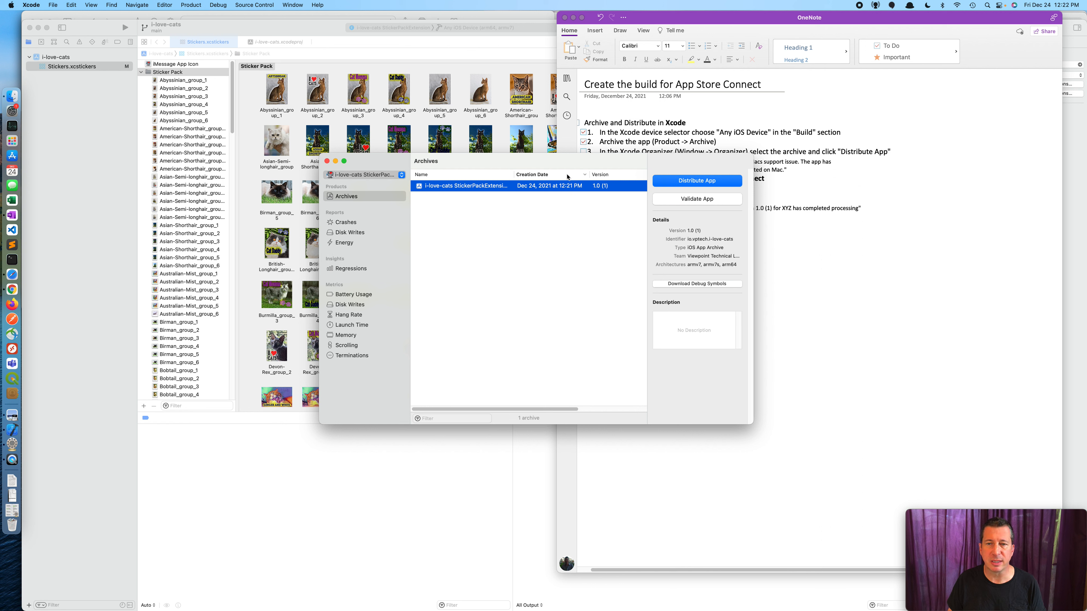
{"action": "left_click", "coordinate": [686, 183]}
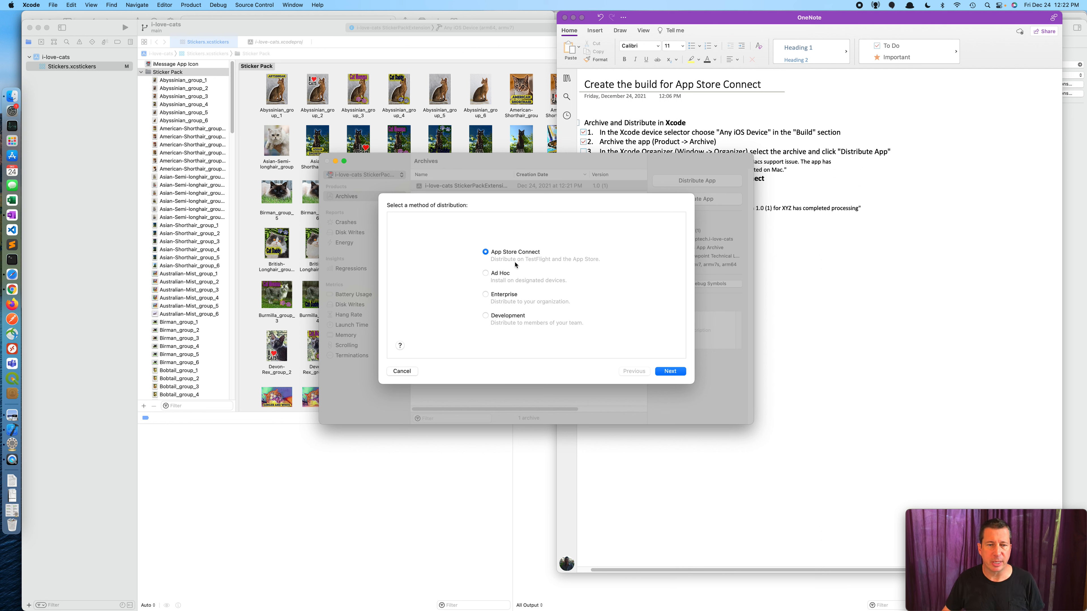
{"action": "left_click", "coordinate": [671, 373]}
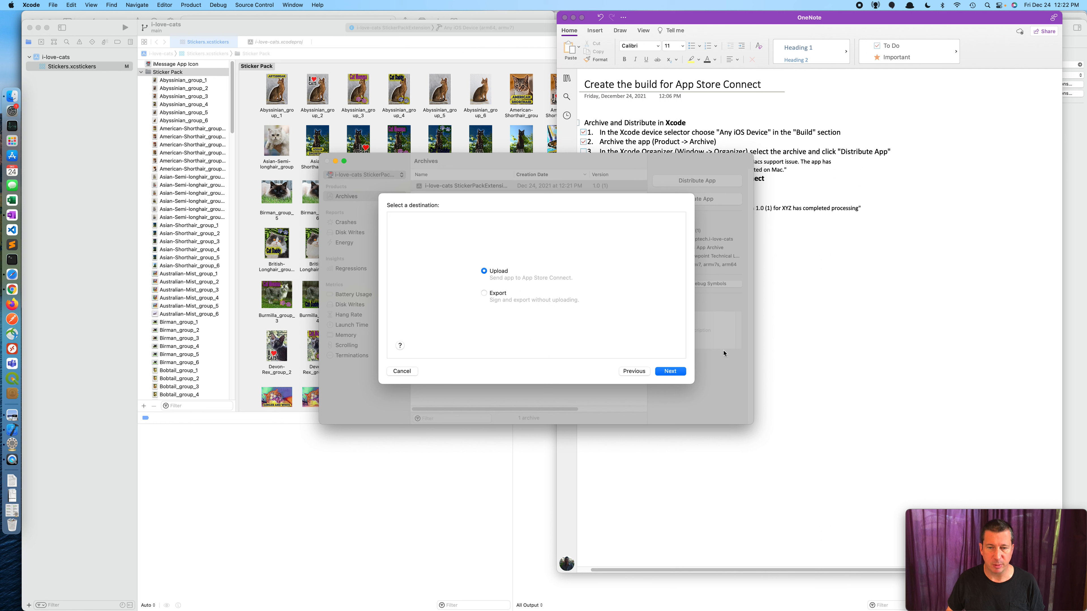
{"action": "left_click", "coordinate": [673, 374]}
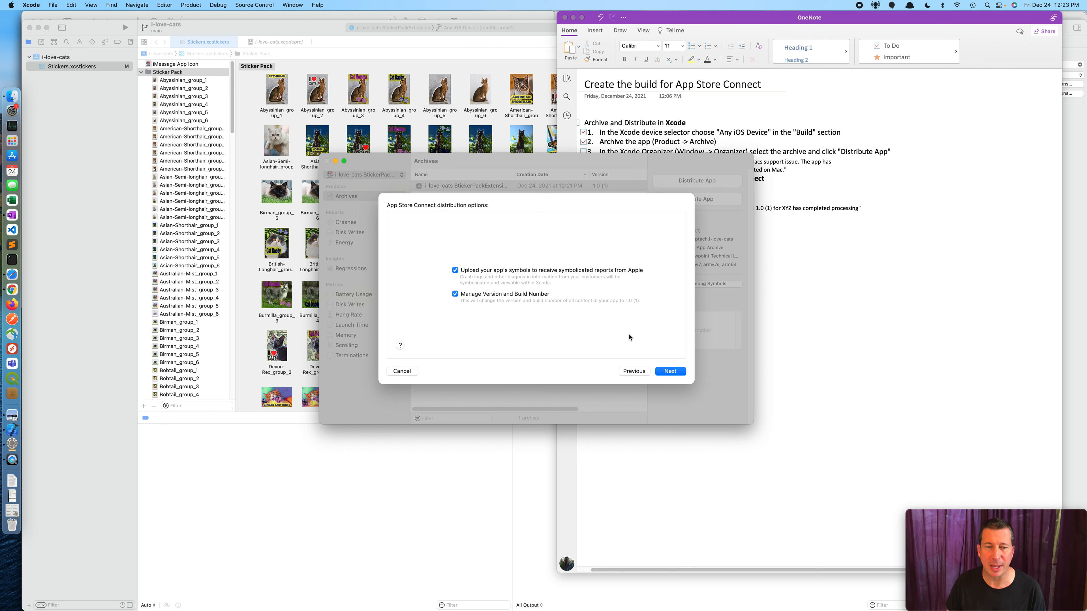
- Accept symbol upload, Manage Version and Build Number and automatic signing, and review the summary and entitlements of i-love-cats.ipa
{"action": "left_click", "coordinate": [670, 372]}
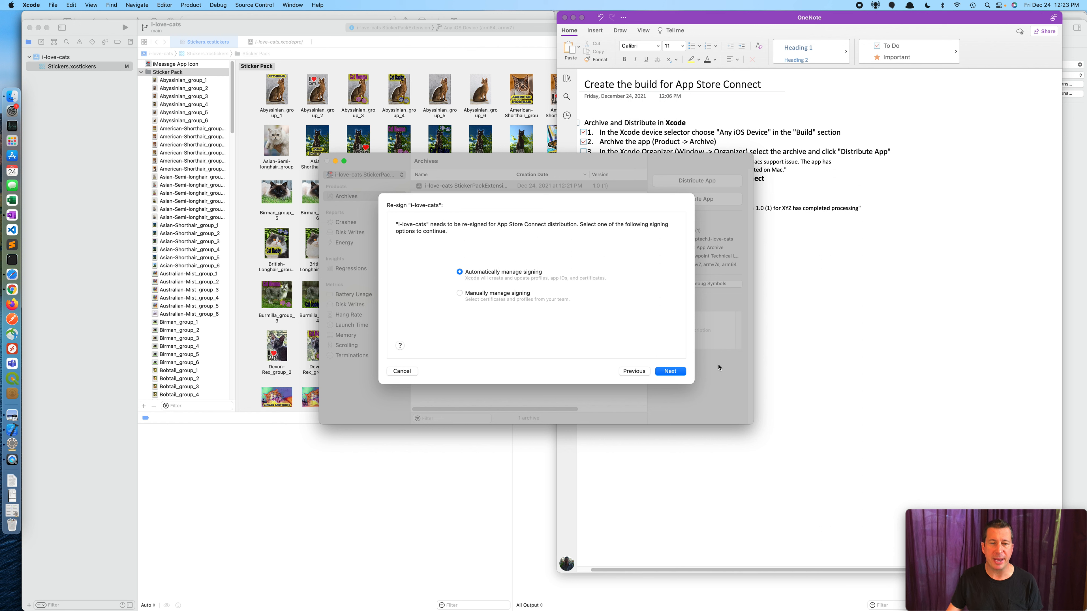
{"action": "left_click", "coordinate": [666, 373]}
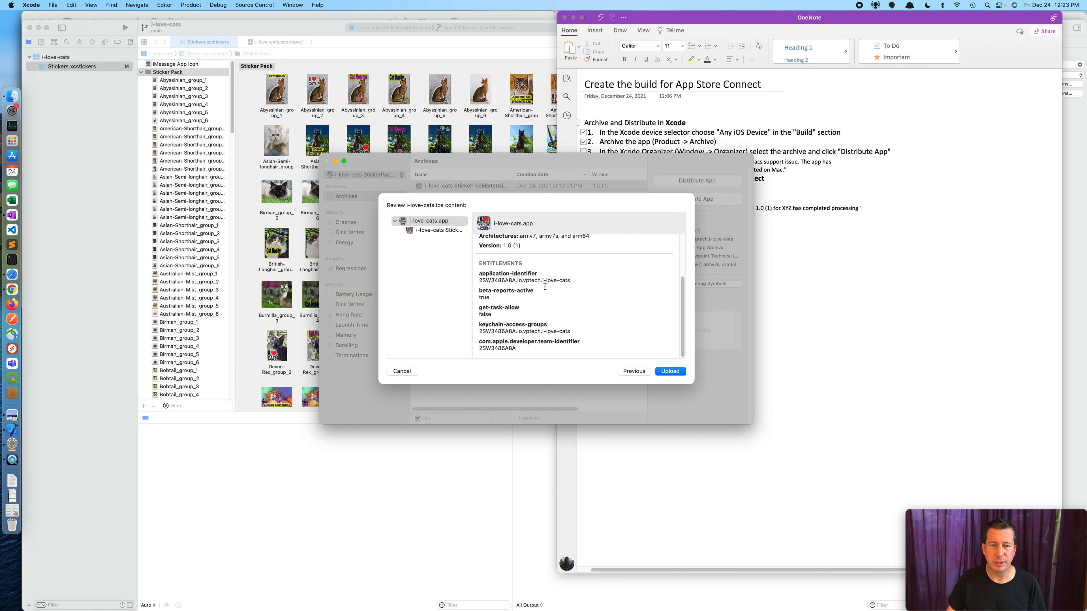
{"action": "scroll", "coordinate": [548, 305], "scroll_direction": "up", "scroll_amount": 5}
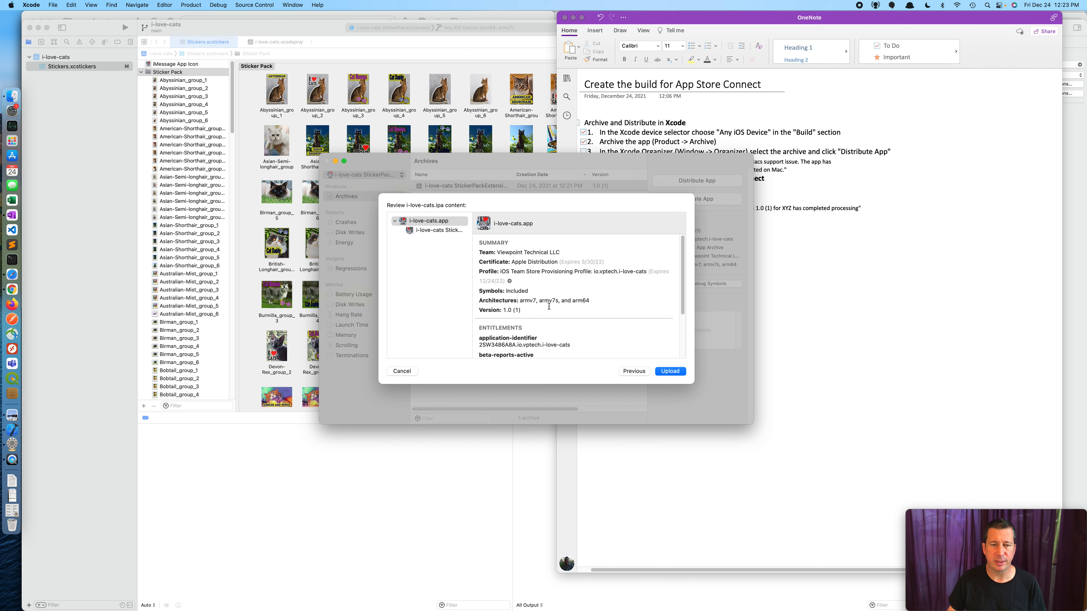
{"action": "scroll", "coordinate": [552, 308], "scroll_direction": "down", "scroll_amount": 5}
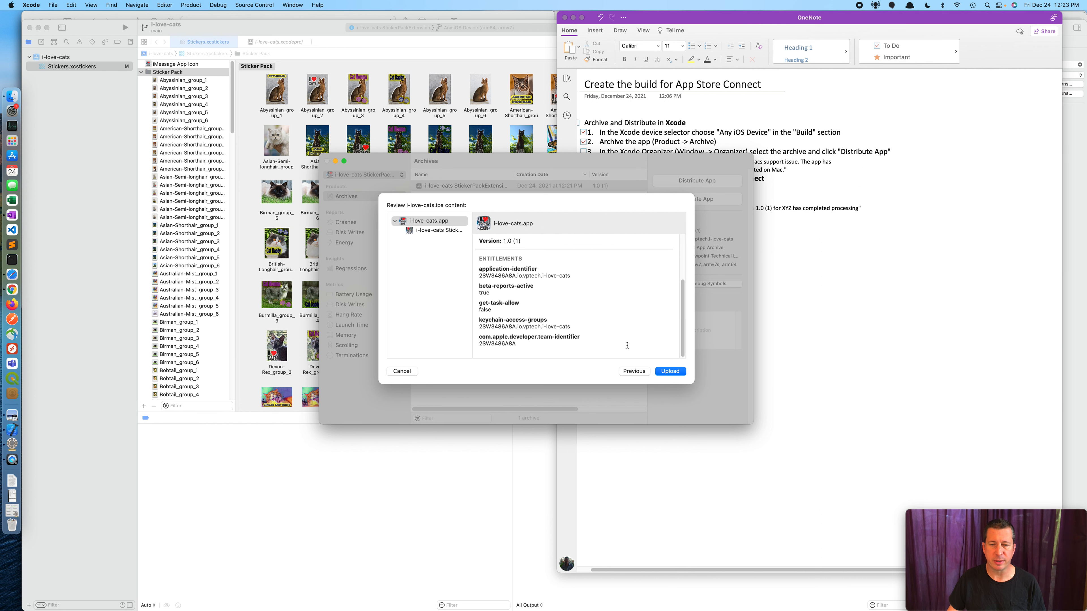
- Upload the i-love-cats build to App Store Connect and check off the Distribute App item in the OneNote checklist
{"action": "left_click", "coordinate": [667, 373]}
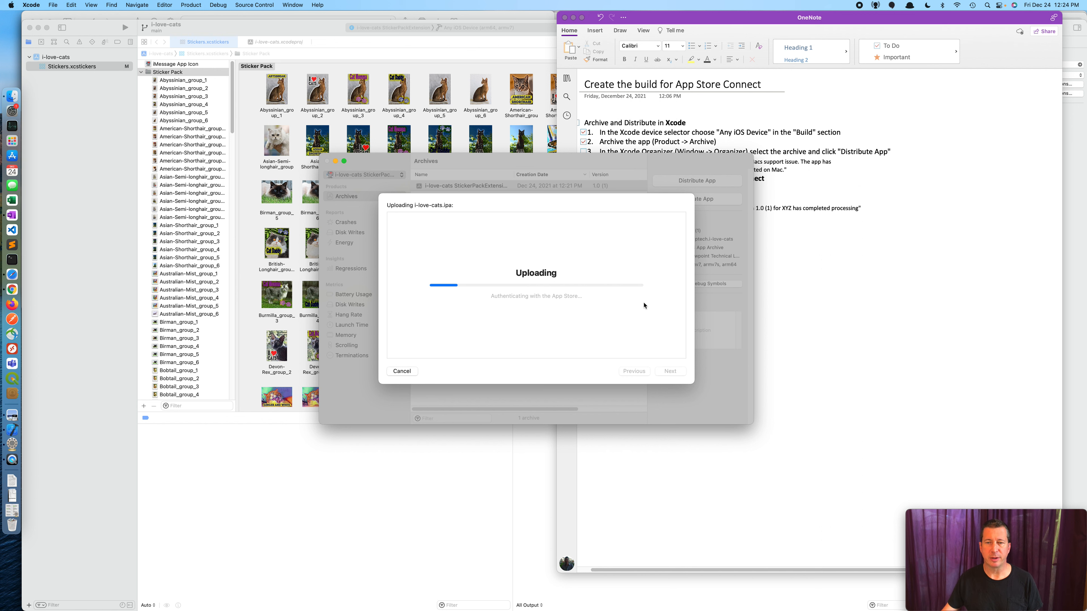
{"action": "left_click", "coordinate": [851, 315]}
{"action": "scroll", "coordinate": [753, 164], "scroll_direction": "right", "scroll_amount": 1}
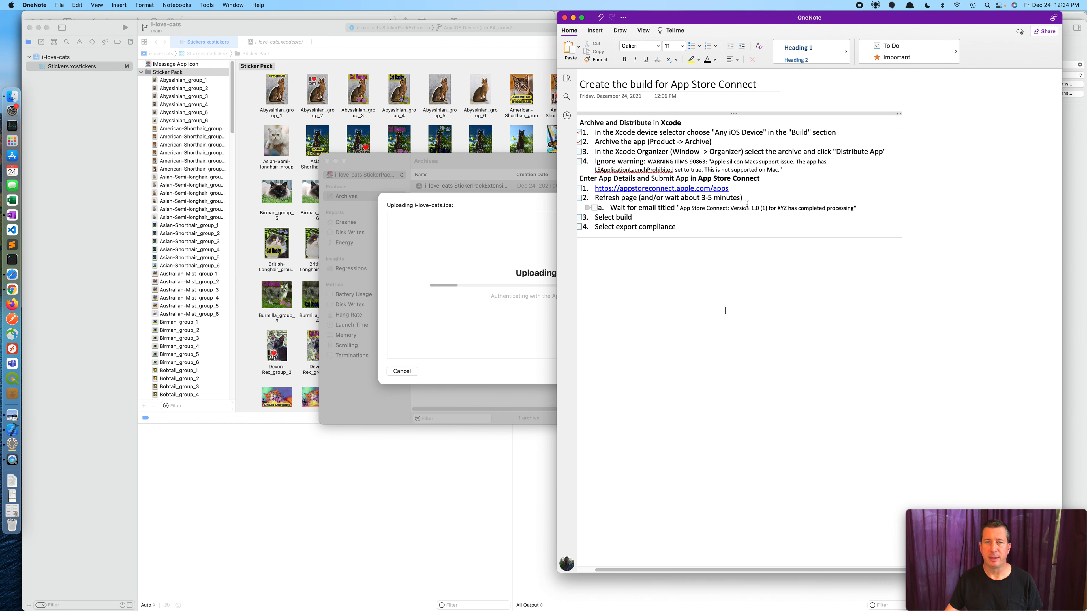
{"action": "scroll", "coordinate": [619, 154], "scroll_direction": "left", "scroll_amount": 2}
{"action": "left_click", "coordinate": [597, 152]}
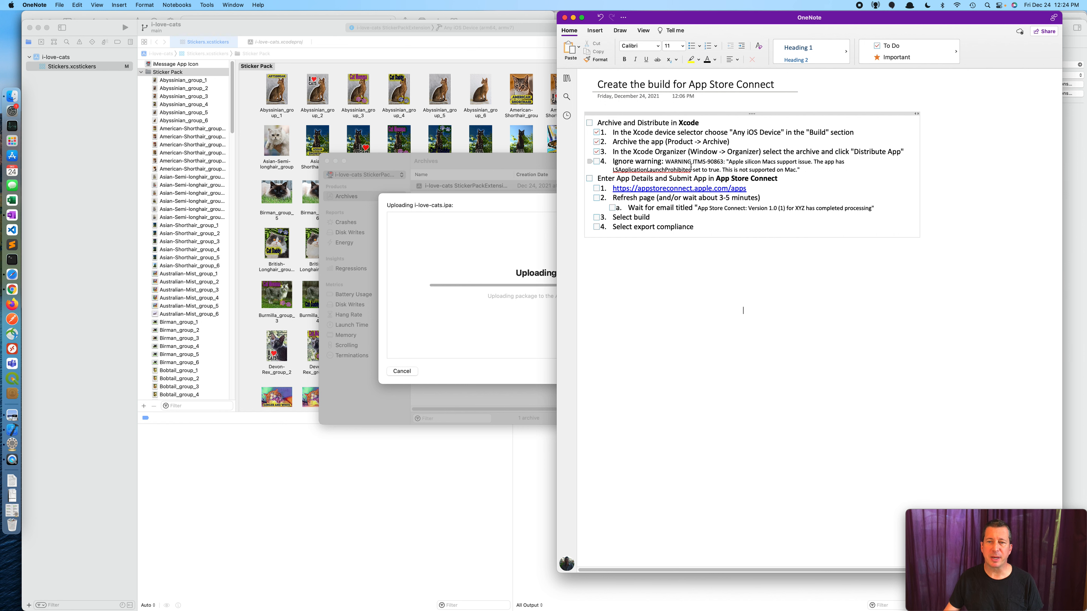
{"action": "scroll", "coordinate": [735, 168], "scroll_direction": "right", "scroll_amount": 1}
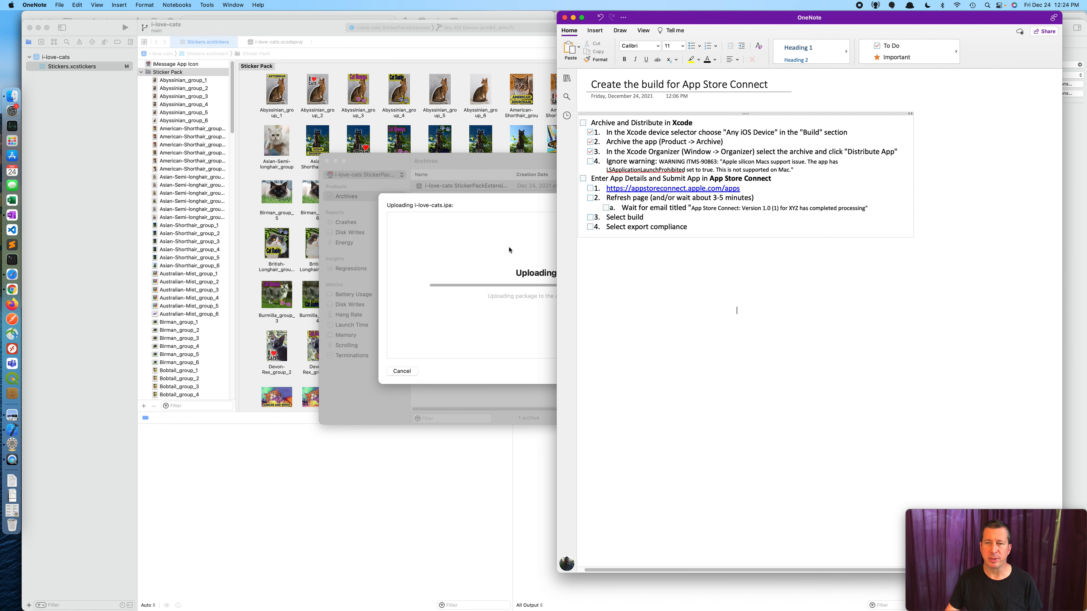
{"action": "left_click", "coordinate": [488, 252]}
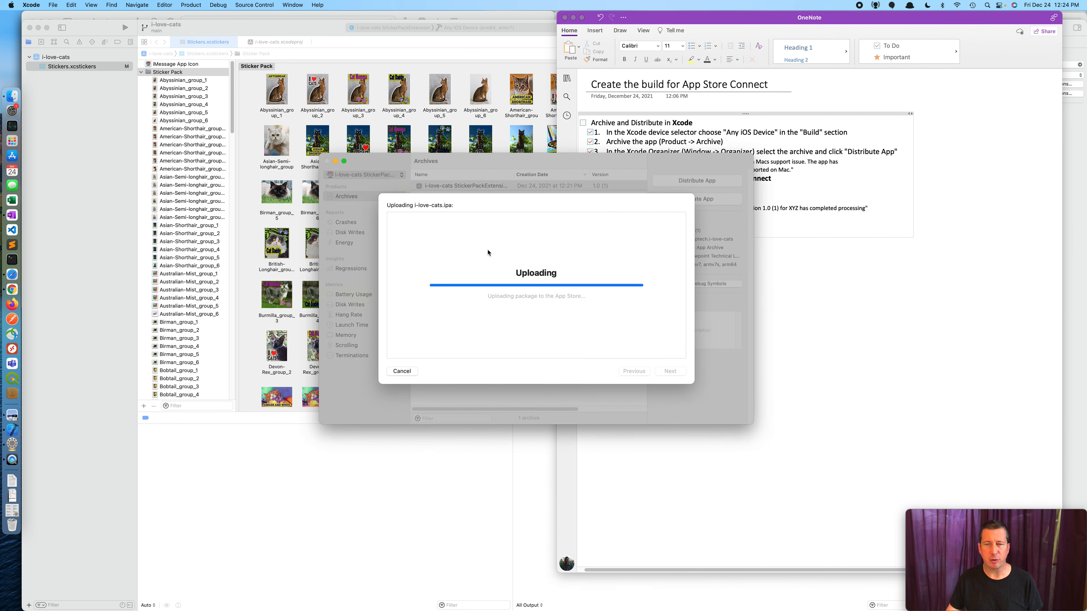
{"action": "left_click", "coordinate": [833, 261]}
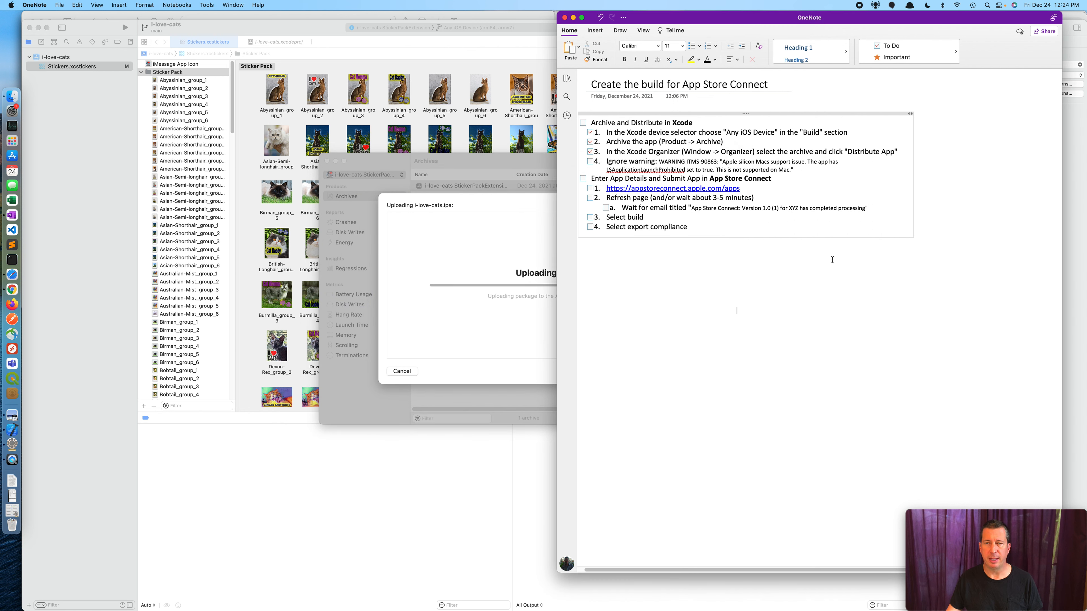
{"action": "left_click", "coordinate": [737, 311]}
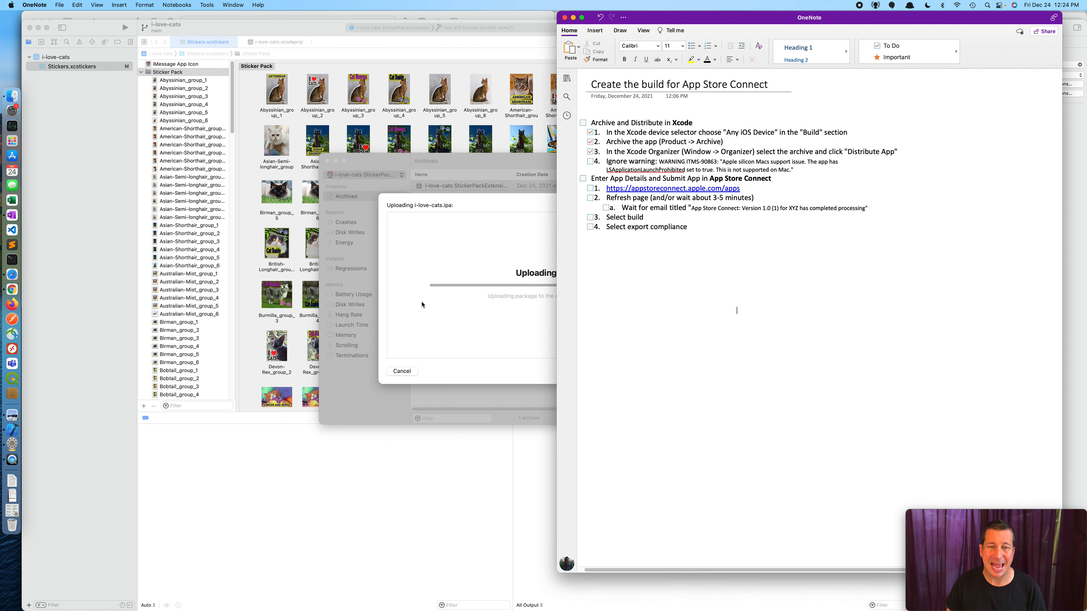
{"action": "left_click", "coordinate": [422, 304]}
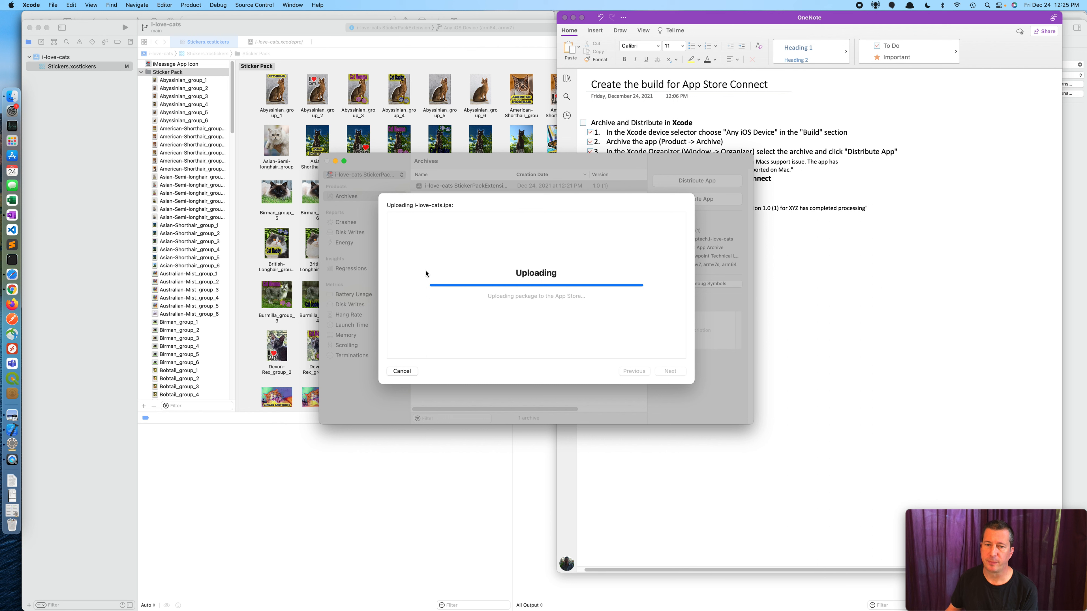
{"action": "left_click", "coordinate": [888, 284]}
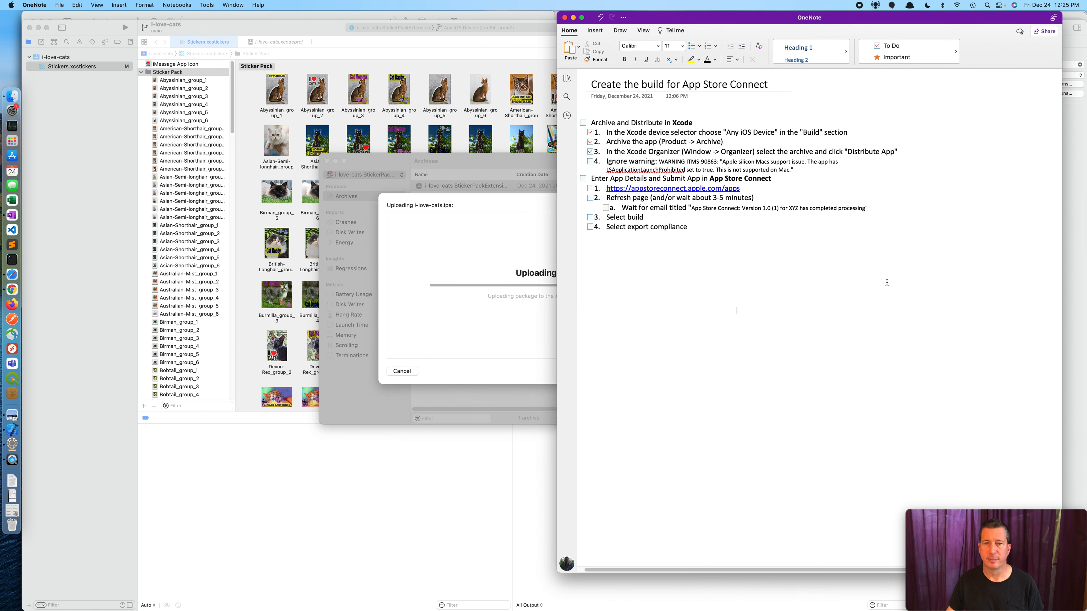
- Return to Xcode, close the distribution report, and check off the "Ignore warning" item in OneNote
{"action": "left_click", "coordinate": [466, 269]}
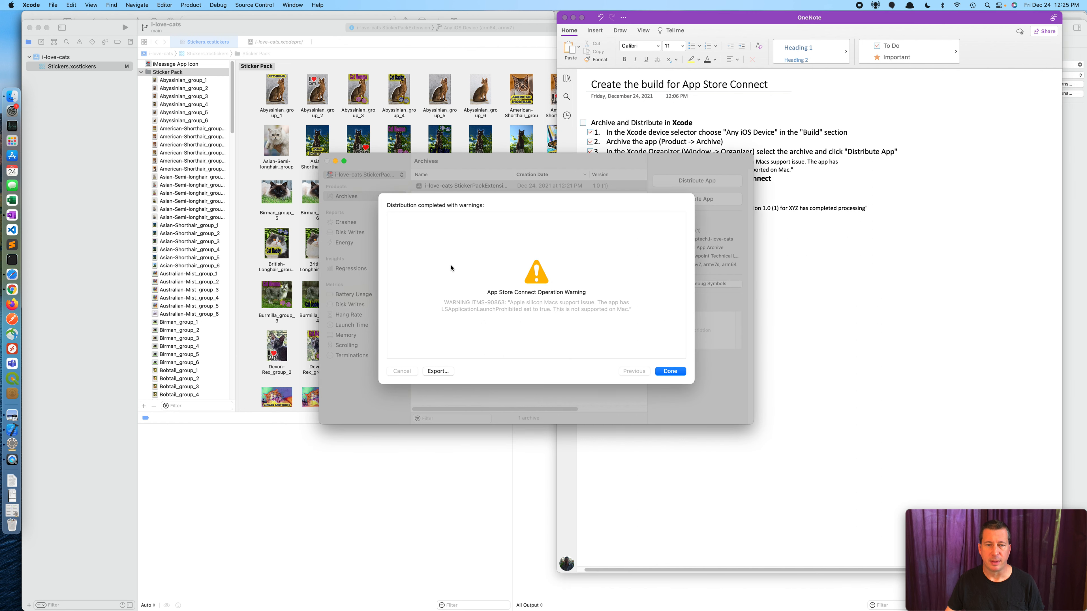
{"action": "left_click", "coordinate": [670, 371]}
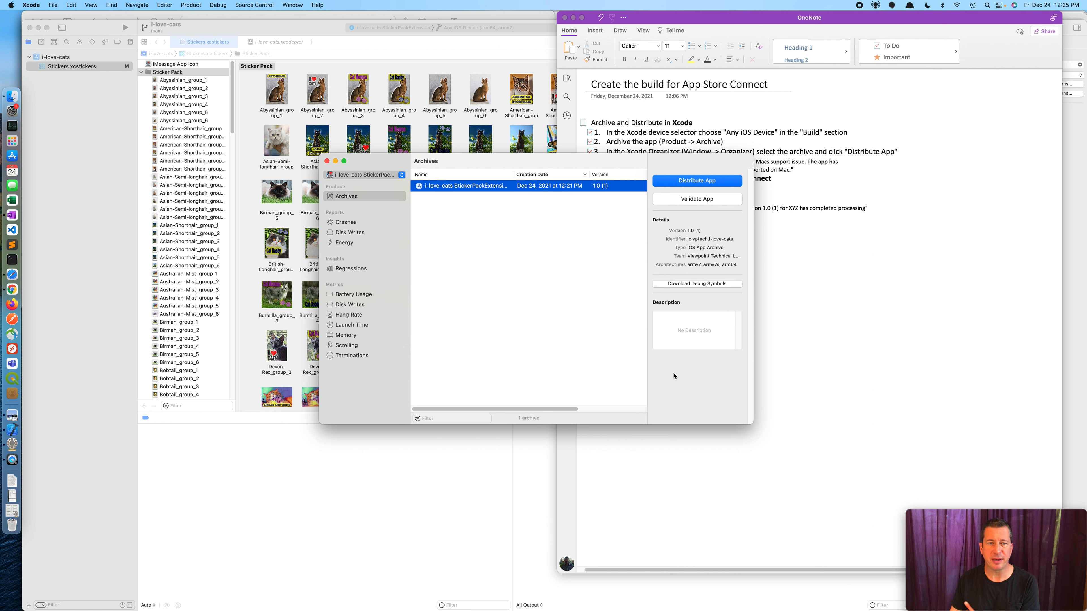
{"action": "left_click", "coordinate": [849, 323]}
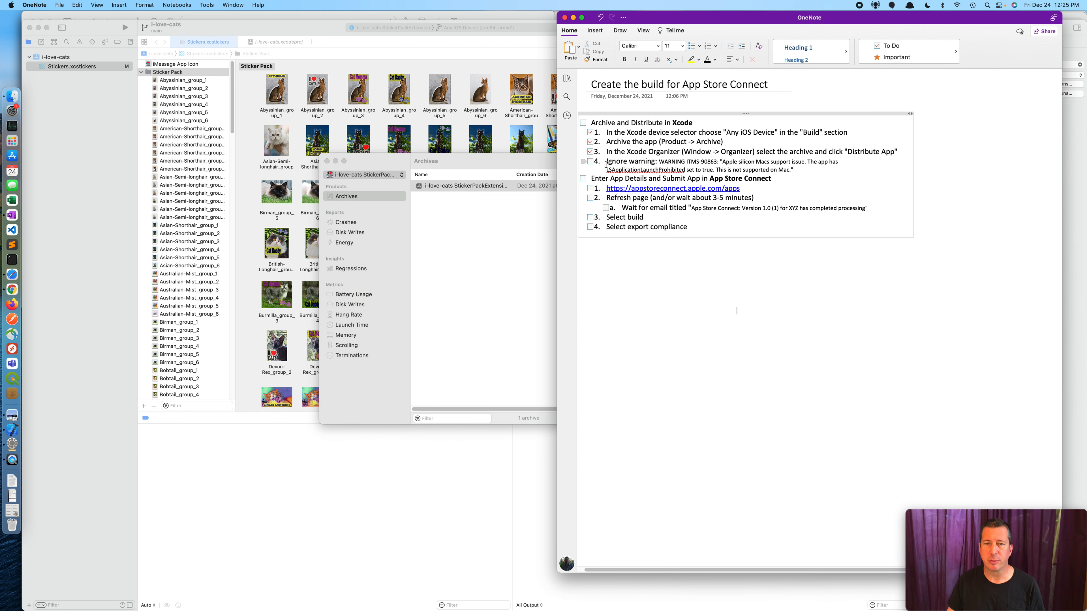
{"action": "left_click", "coordinate": [593, 162]}
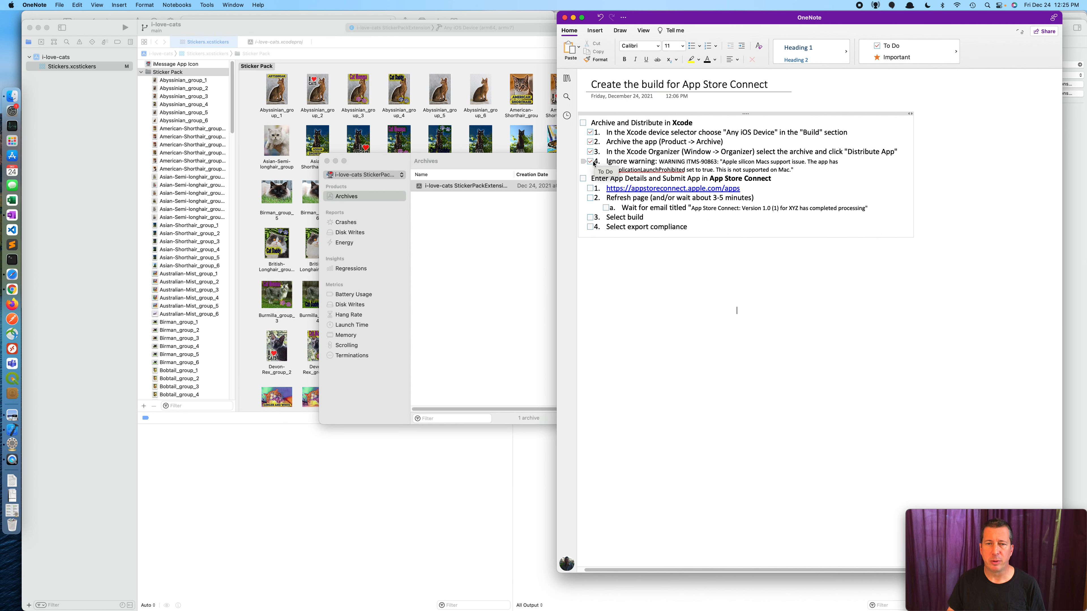
- Switch to Safari, reload the I Love Cats Sticker Pack version page, and look for the build in the Build section
{"action": "left_click", "coordinate": [423, 304]}
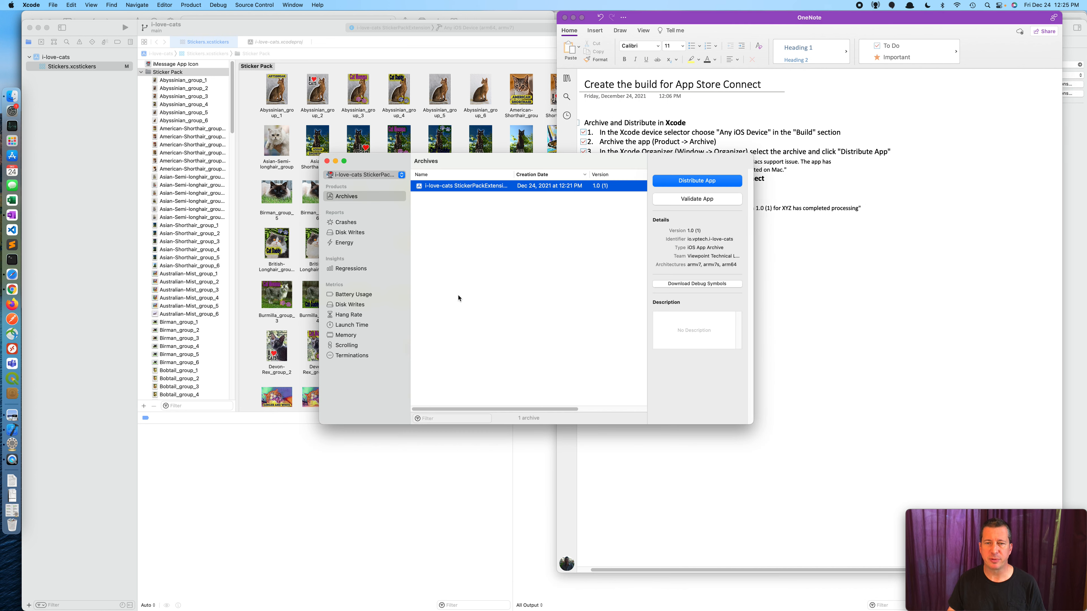
{"action": "key", "text": "super+Tab"}
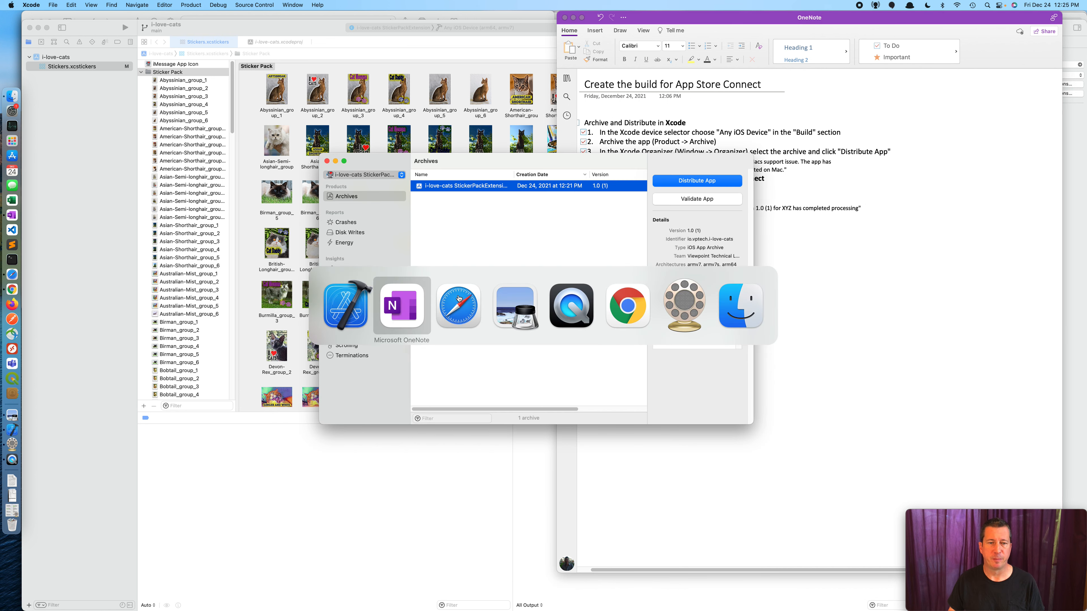
{"action": "left_click", "coordinate": [458, 298]}
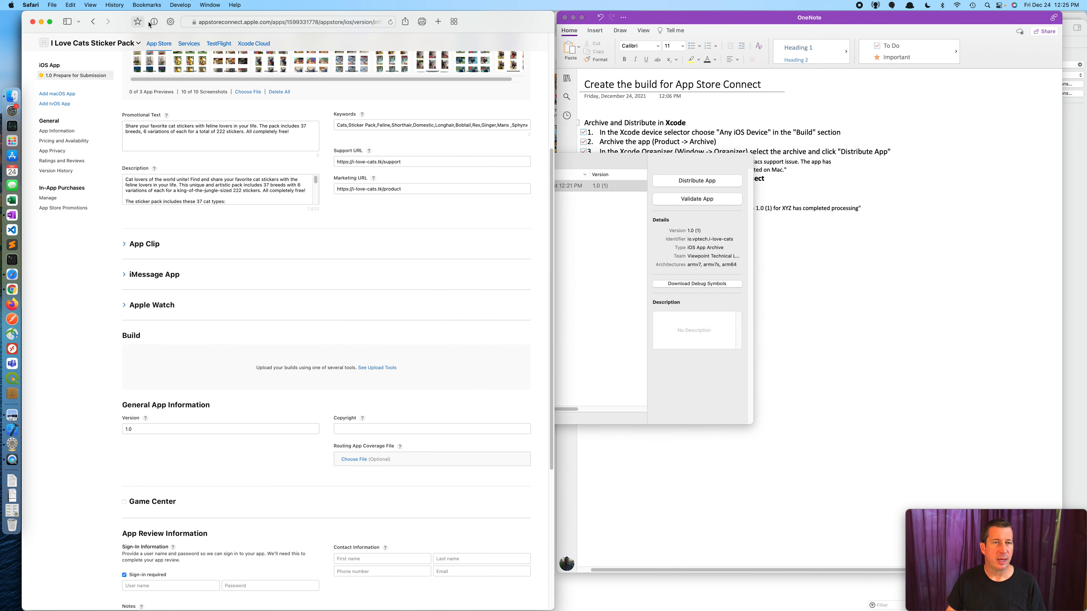
{"action": "left_click", "coordinate": [390, 22]}
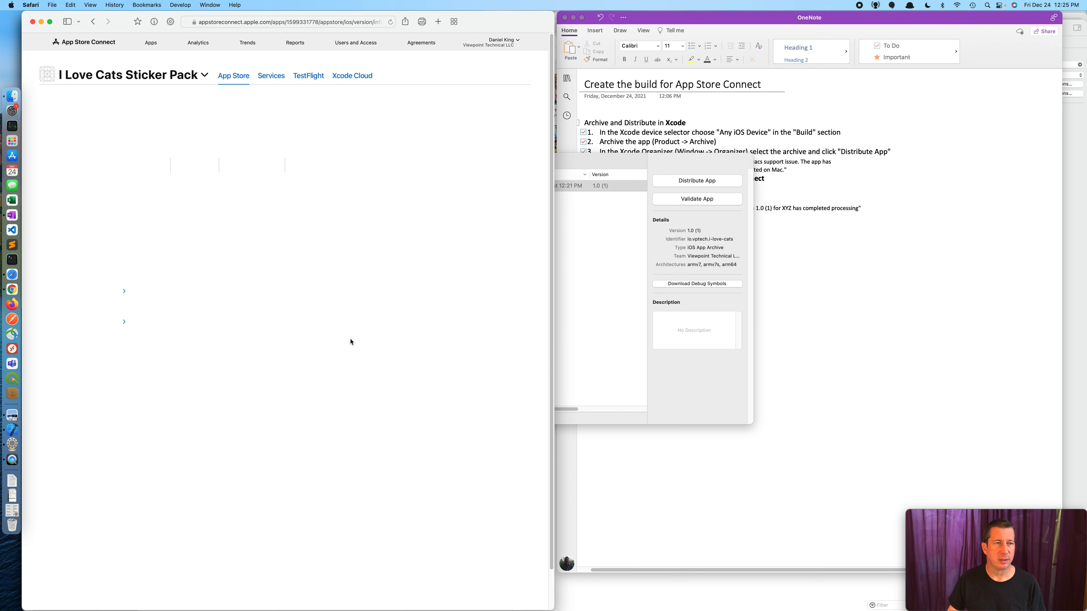
{"action": "scroll", "coordinate": [233, 518], "scroll_direction": "down", "scroll_amount": 3}
- Check off the "Archive and Distribute in Xcode" heading and the App Store Connect link item in OneNote
{"action": "left_click", "coordinate": [902, 423]}
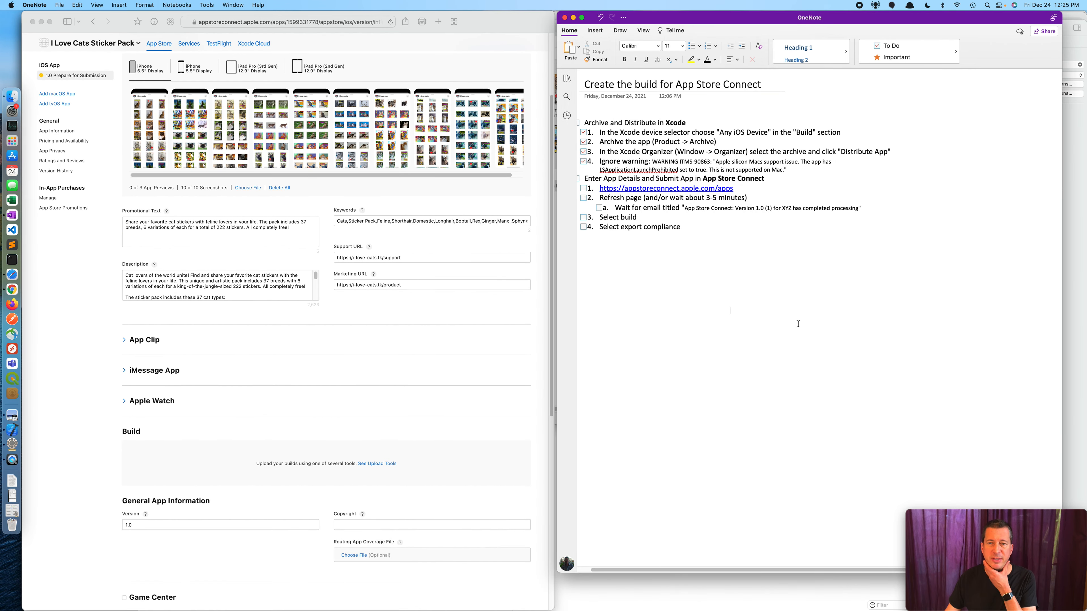
{"action": "scroll", "coordinate": [745, 281], "scroll_direction": "left", "scroll_amount": 1}
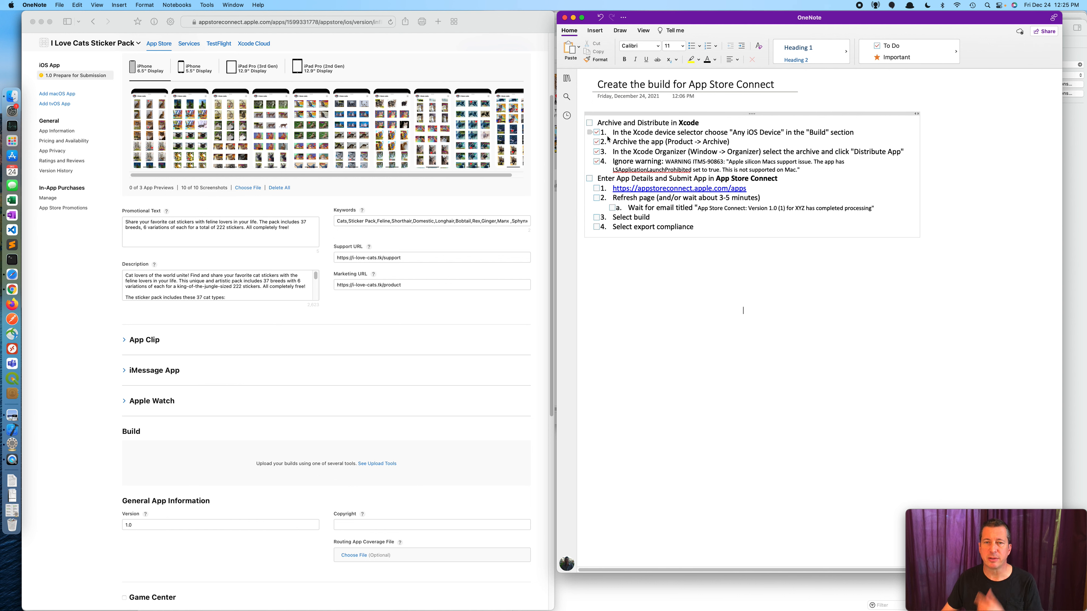
{"action": "left_click", "coordinate": [590, 124]}
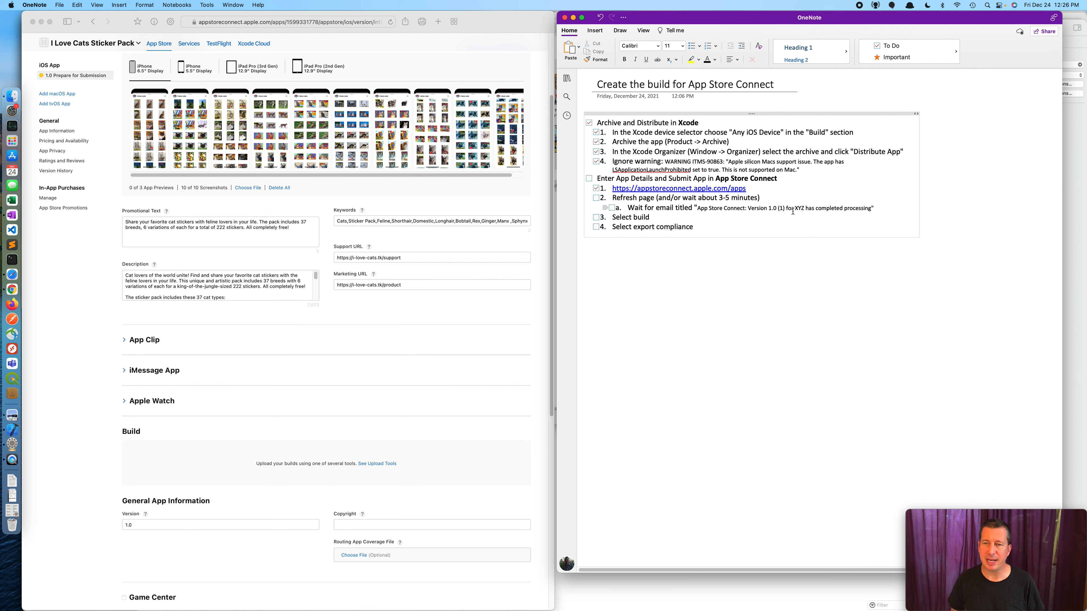
- Switch to Gmail in Chrome and check the inbox for the App Store Connect processing e-mail
{"action": "key", "text": "super+Tab"}
{"action": "key", "text": "super+Tab"}
{"action": "key", "text": "super+Tab"}
{"action": "key", "text": "super+Tab"}
{"action": "key", "text": "super+Tab"}
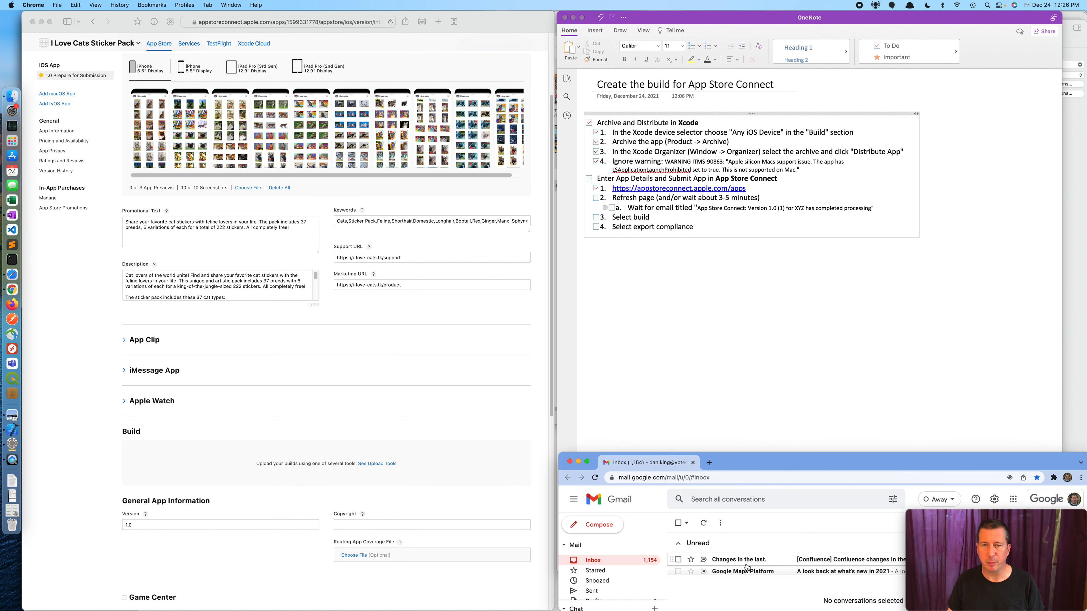
- Switch to Preview, shrink the Roadmap July 2021.png and Mile 6.png windows to uncover the inbox, and bring the roadmap to the front
{"action": "key", "text": "super+Tab"}
{"action": "key", "text": "super+Tab"}
{"action": "key", "text": "super+Tab"}
{"action": "key", "text": "super+Tab"}
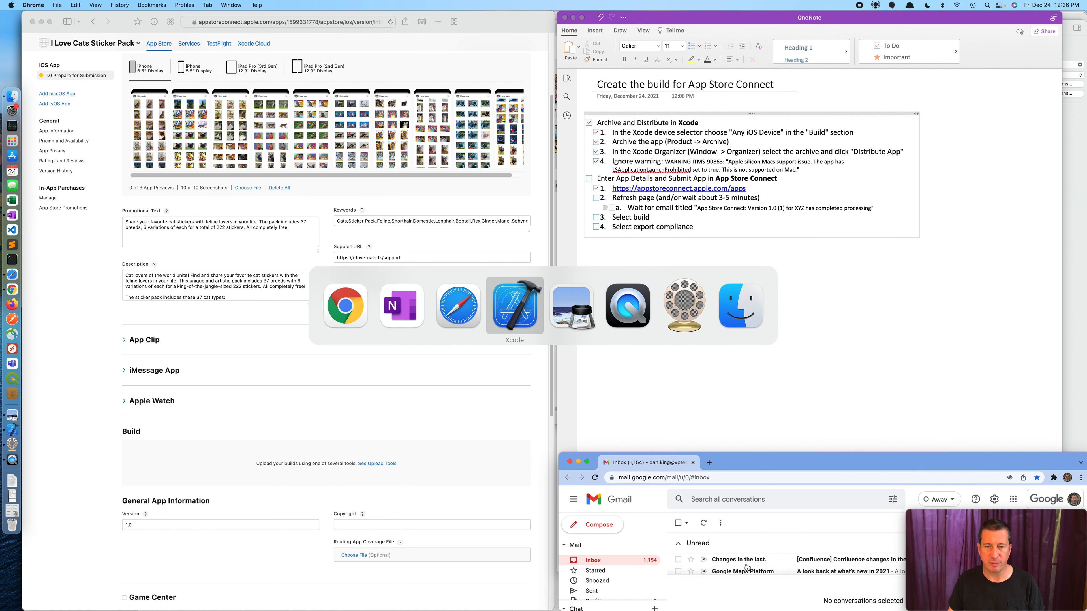
{"action": "key", "text": "super+grave"}
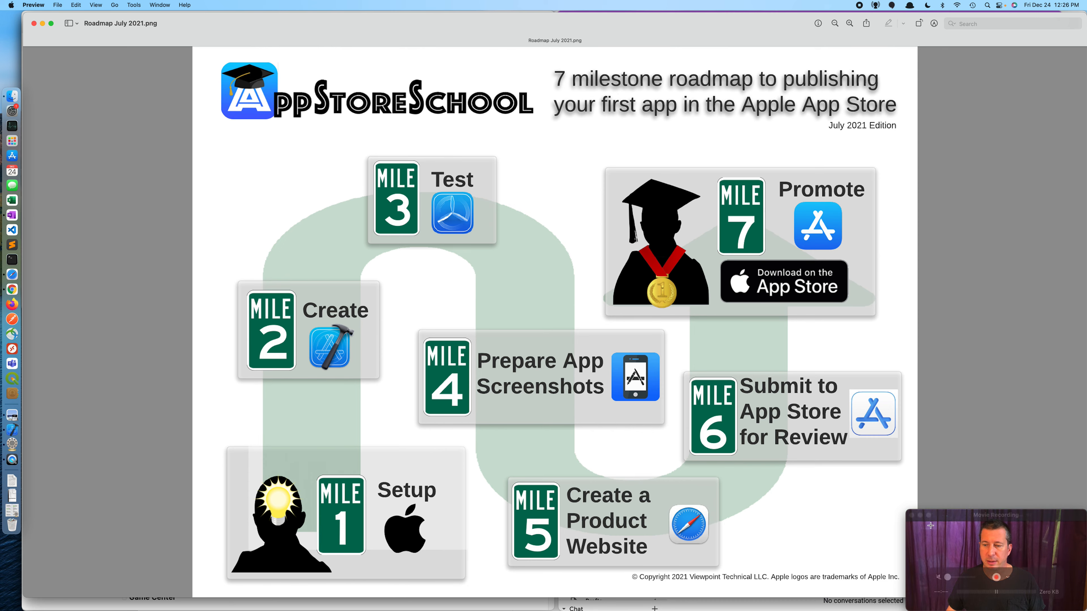
{"action": "left_click_drag", "start_coordinate": [27, 598], "coordinate": [59, 543]}
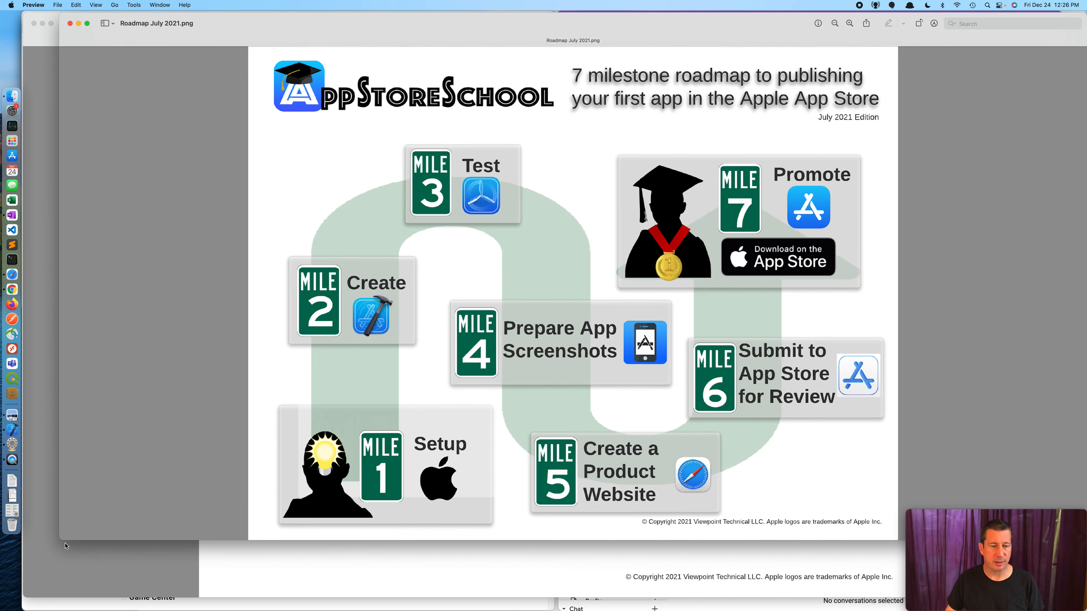
{"action": "left_click", "coordinate": [200, 590]}
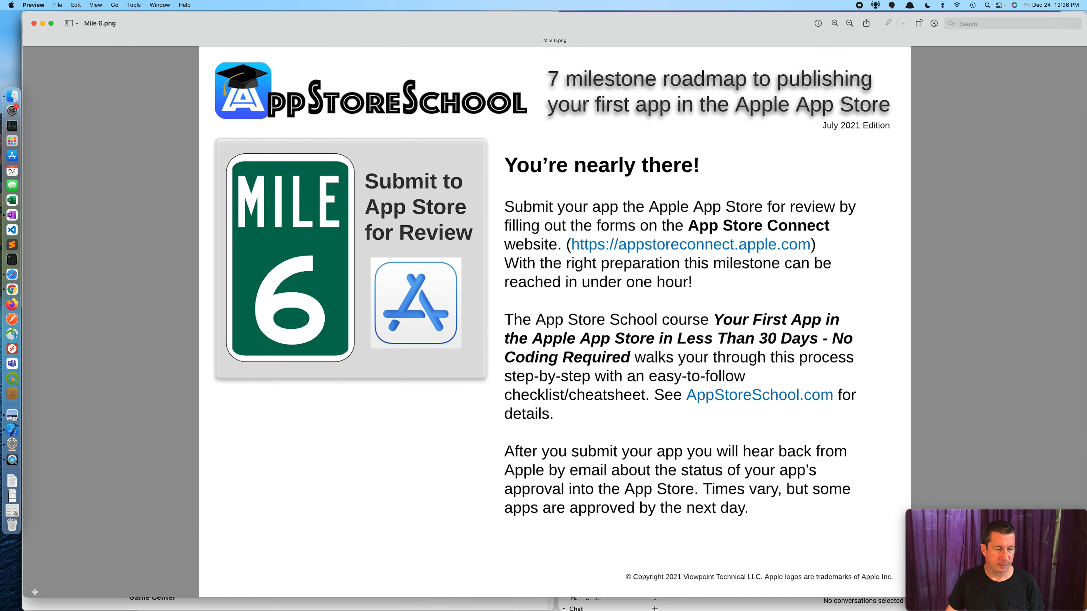
{"action": "left_click_drag", "start_coordinate": [28, 598], "coordinate": [113, 526]}
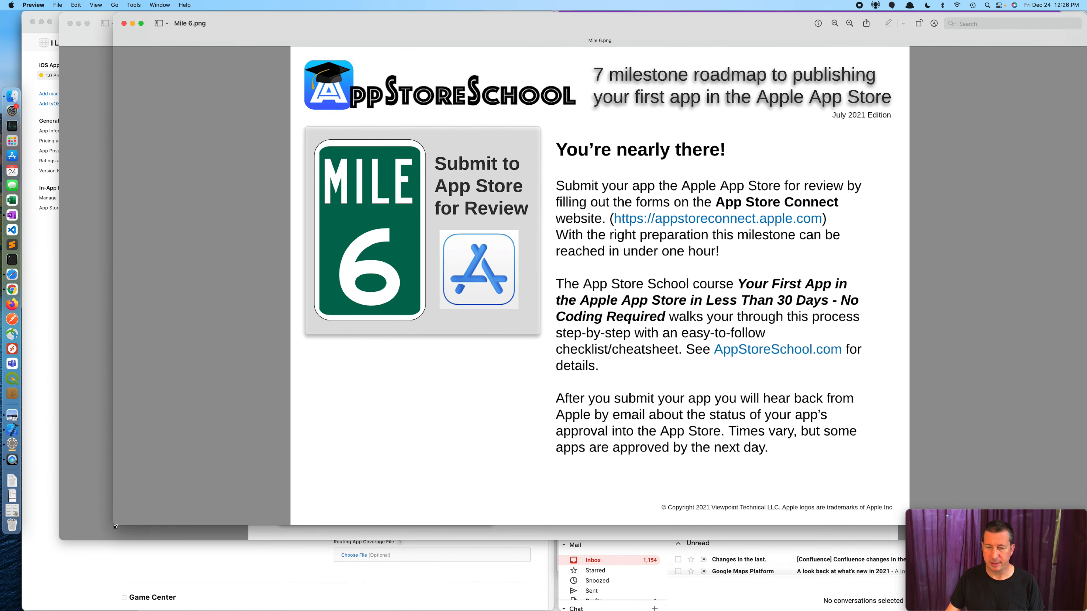
{"action": "left_click", "coordinate": [245, 539]}
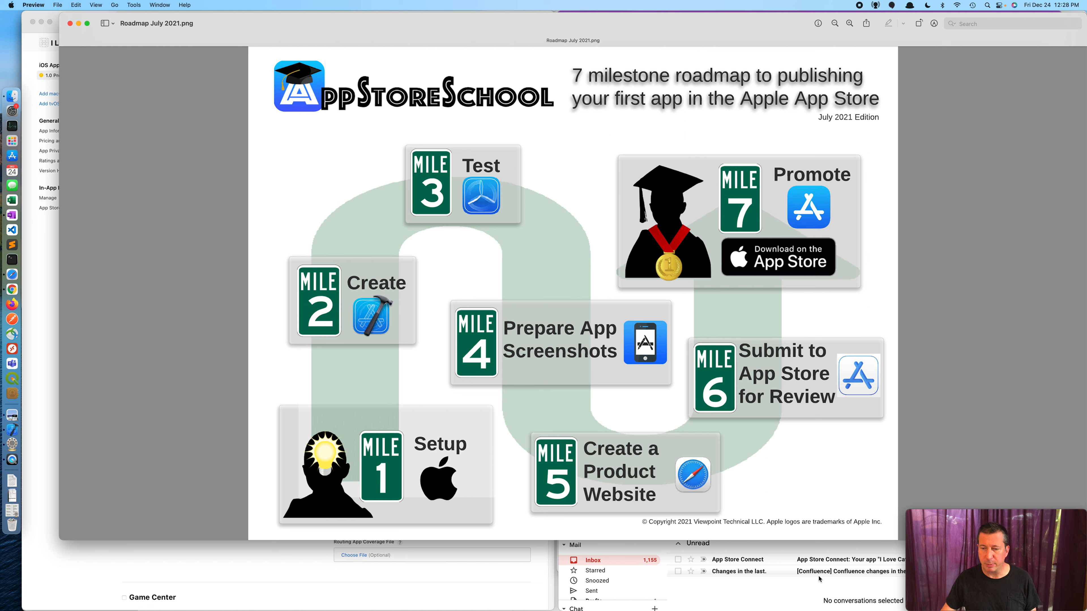
- Open the App Store Connect e-mail about the I Love Cats build in Gmail and read through the reported issues
{"action": "left_click", "coordinate": [802, 553]}
{"action": "left_click", "coordinate": [813, 561]}
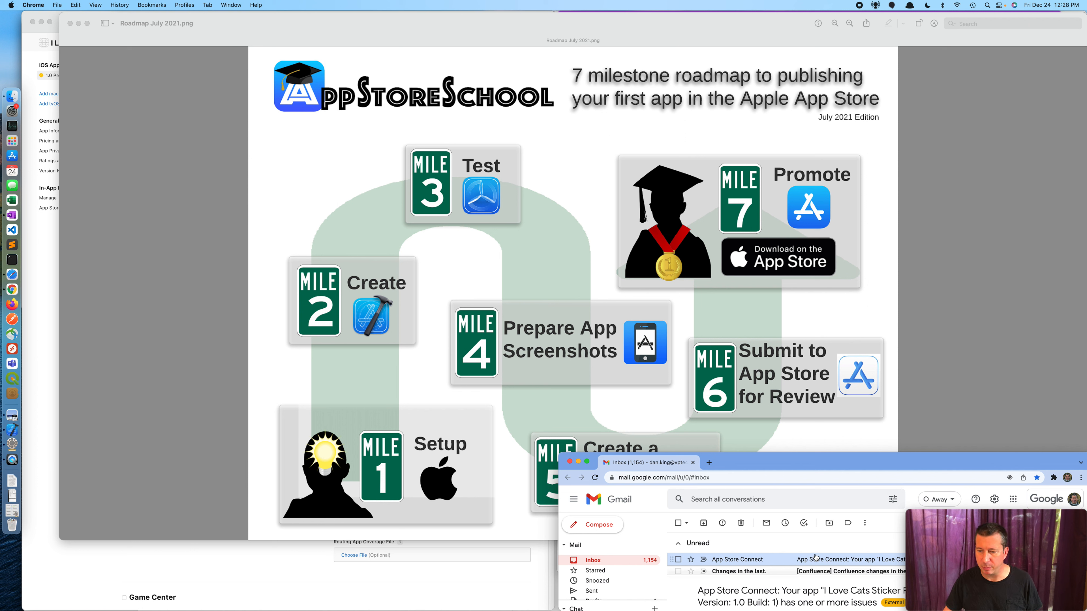
{"action": "scroll", "coordinate": [810, 596], "scroll_direction": "down", "scroll_amount": 2}
{"action": "scroll", "coordinate": [810, 595], "scroll_direction": "down", "scroll_amount": 4}
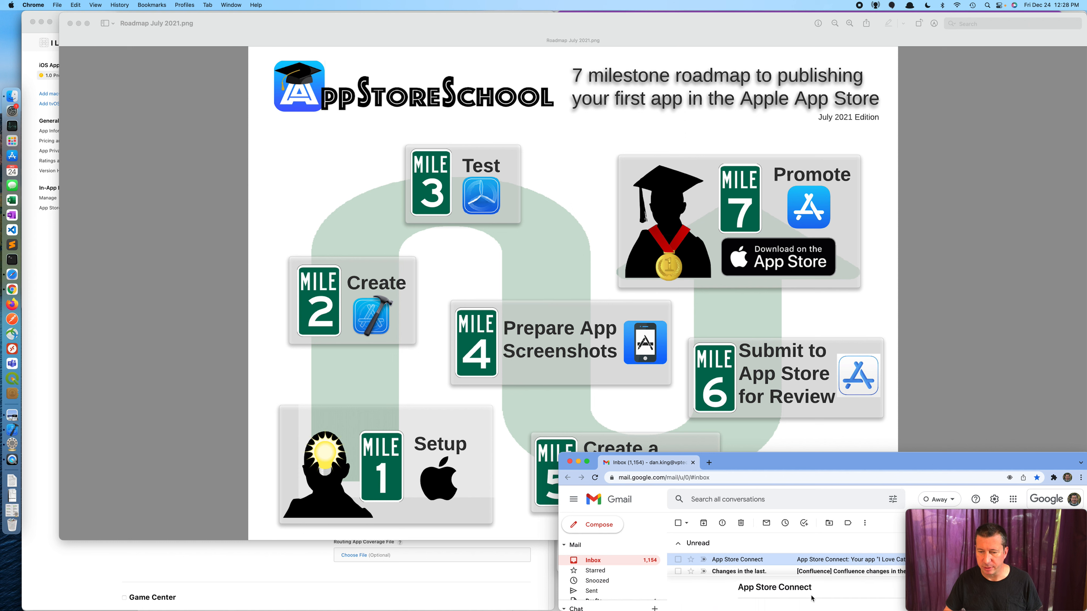
{"action": "scroll", "coordinate": [812, 595], "scroll_direction": "down", "scroll_amount": 1}
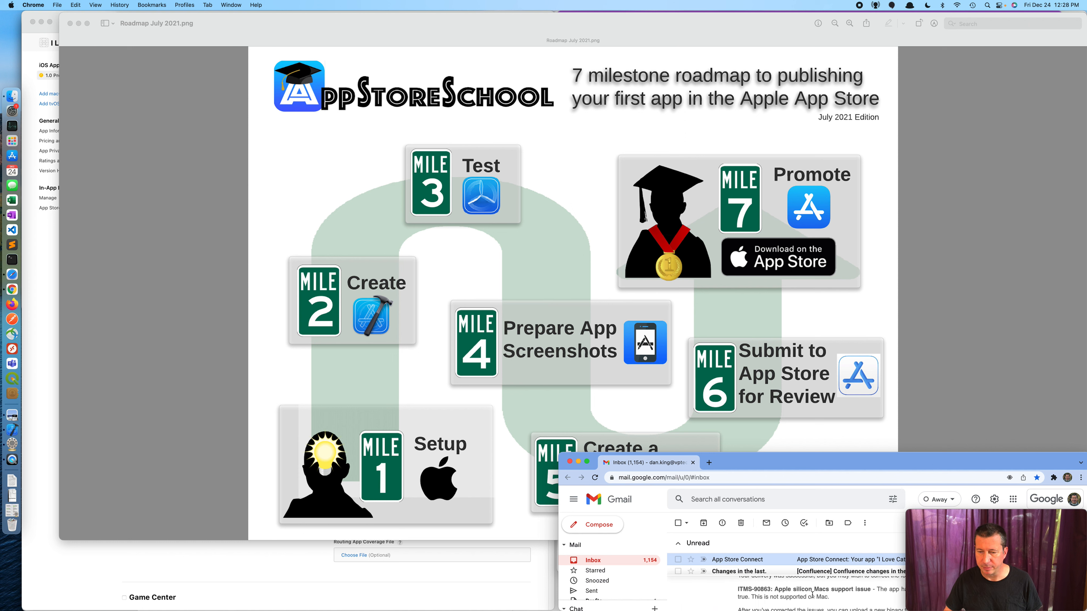
{"action": "scroll", "coordinate": [832, 598], "scroll_direction": "down", "scroll_amount": 3}
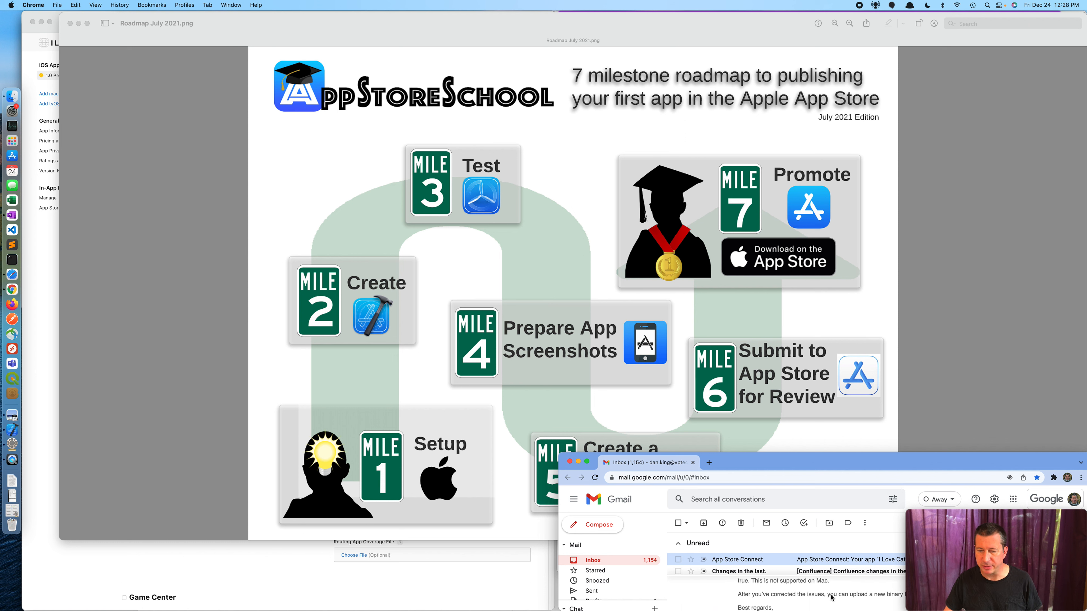
{"action": "scroll", "coordinate": [831, 598], "scroll_direction": "up", "scroll_amount": 8}
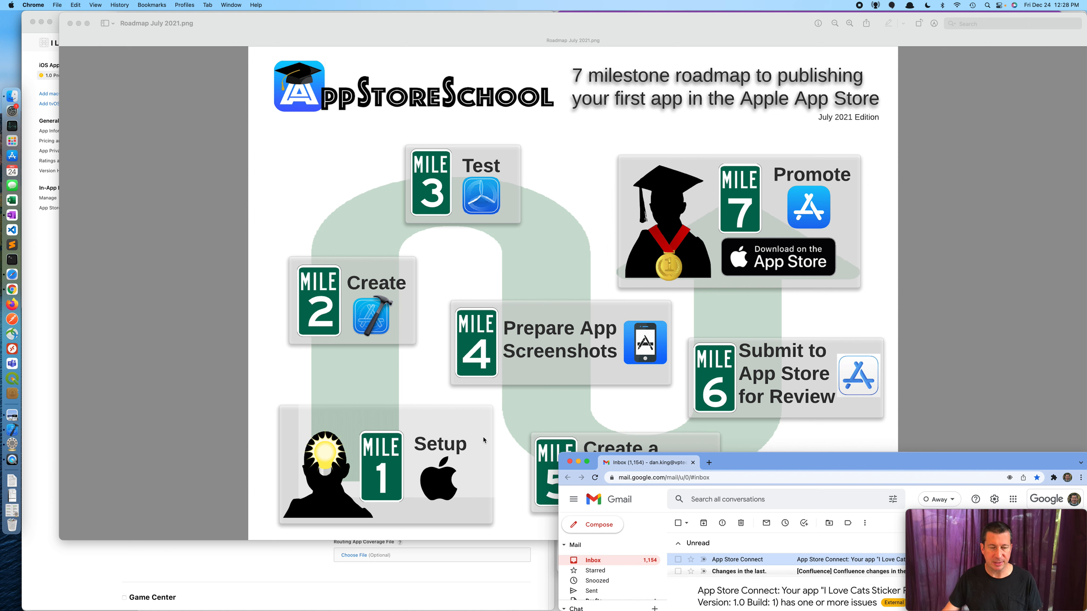
- Return to Safari, reload the app's version page again, and check whether the Build section offers the uploaded build
{"action": "key", "text": "super+Tab"}
{"action": "key", "text": "super+Tab"}
{"action": "key", "text": "super+Tab"}
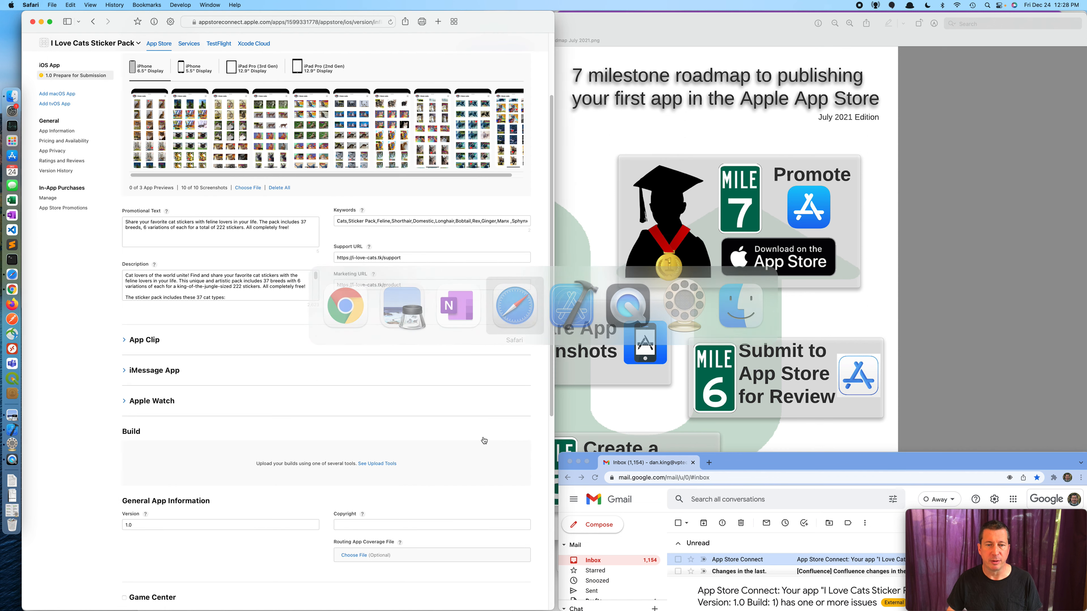
{"action": "left_click", "coordinate": [391, 23]}
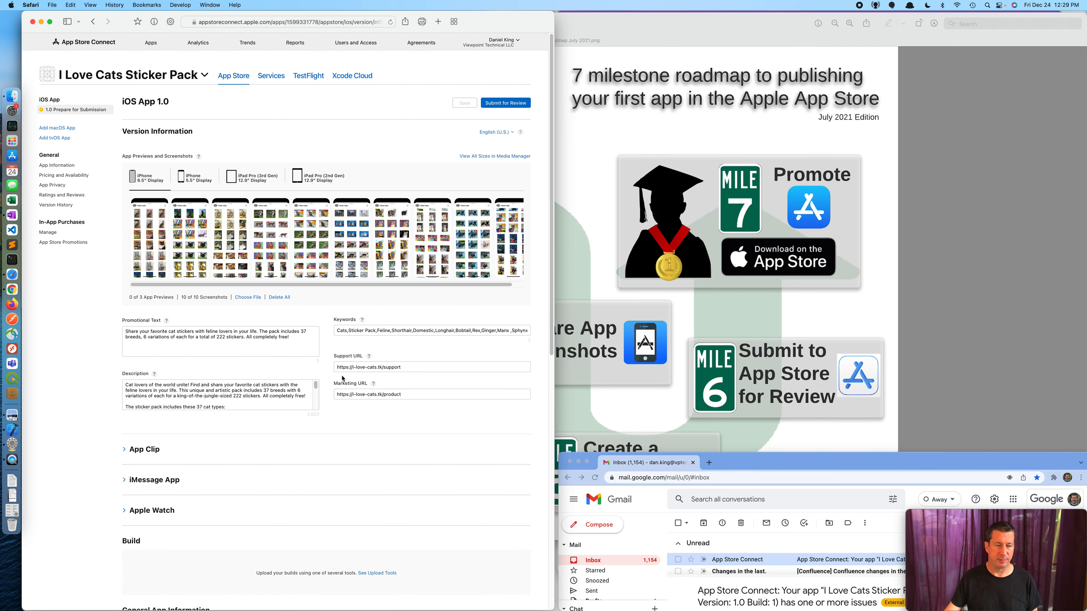
{"action": "scroll", "coordinate": [342, 379], "scroll_direction": "down", "scroll_amount": 10}
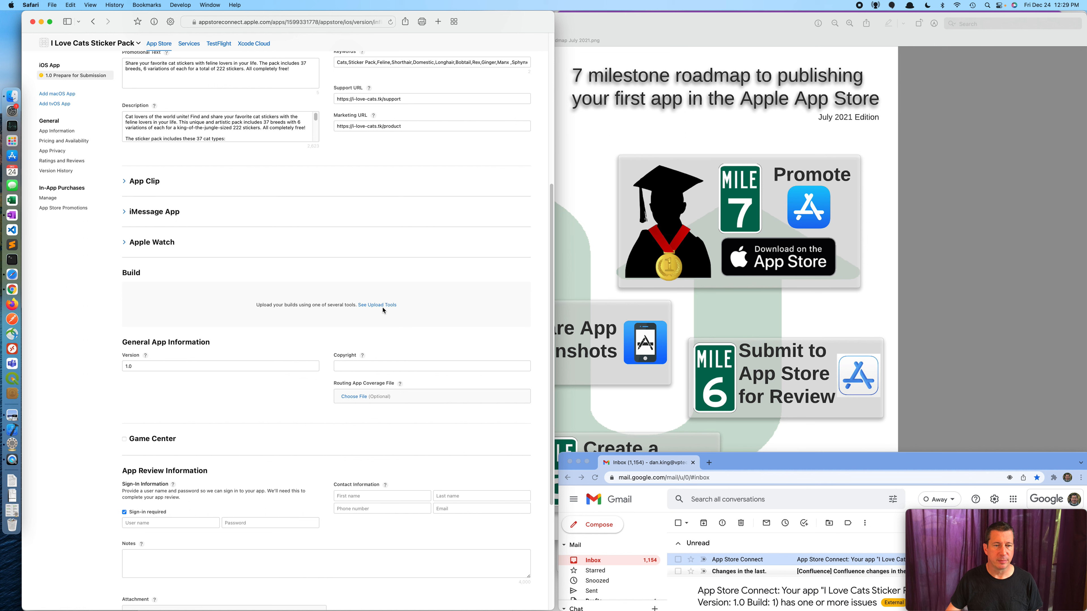
- Open the upload tools help linked from the Build section, and return to the app's version page
{"action": "left_click", "coordinate": [381, 306]}
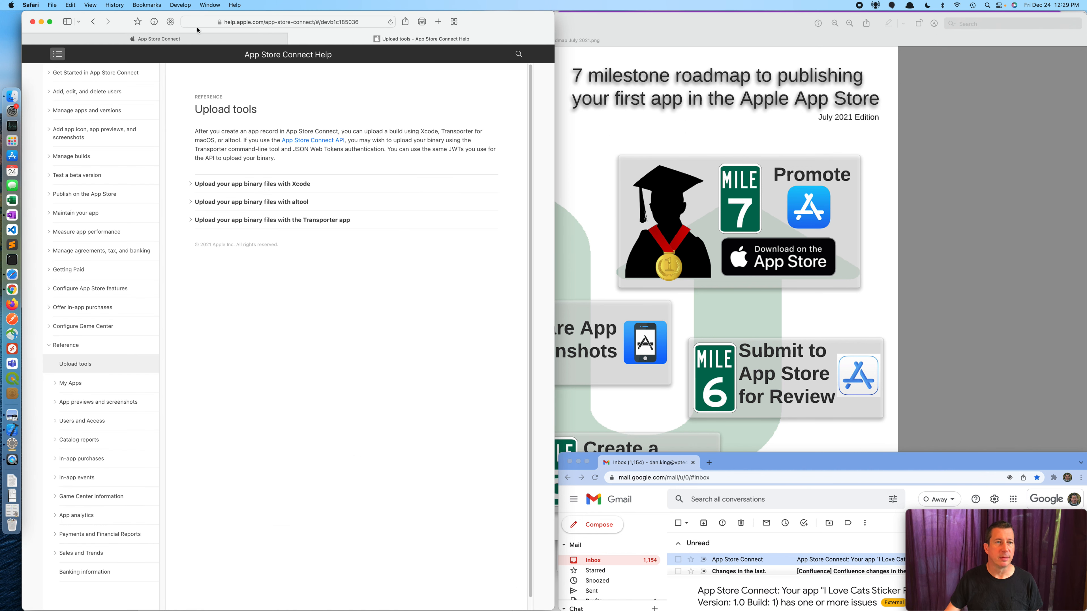
{"action": "left_click", "coordinate": [199, 39]}
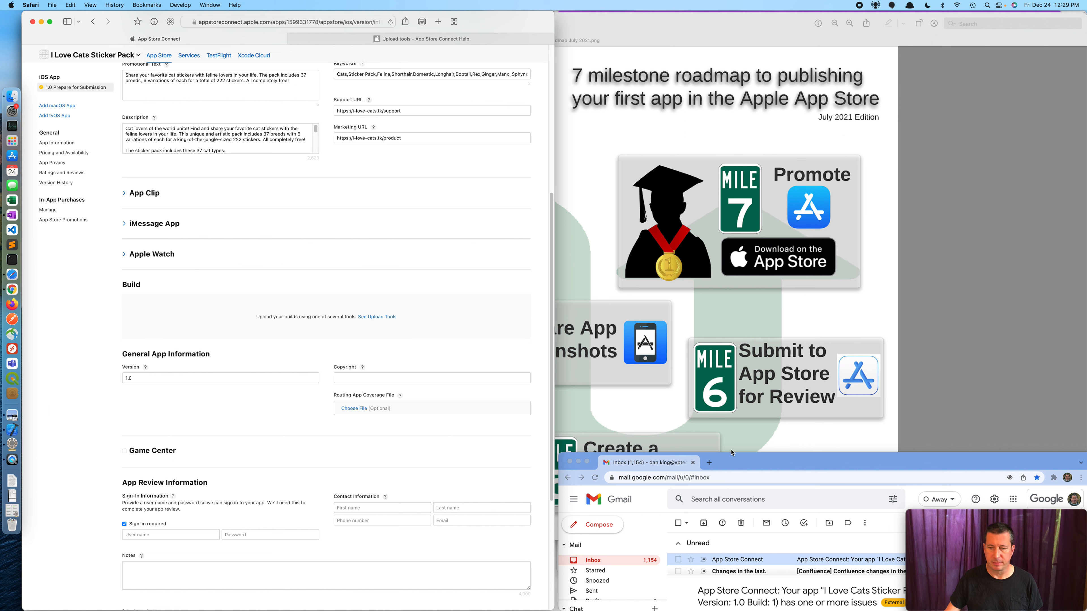
- Reread the delivery issues listed in the App Store Connect e-mail in Gmail
{"action": "scroll", "coordinate": [816, 588], "scroll_direction": "down", "scroll_amount": 5}
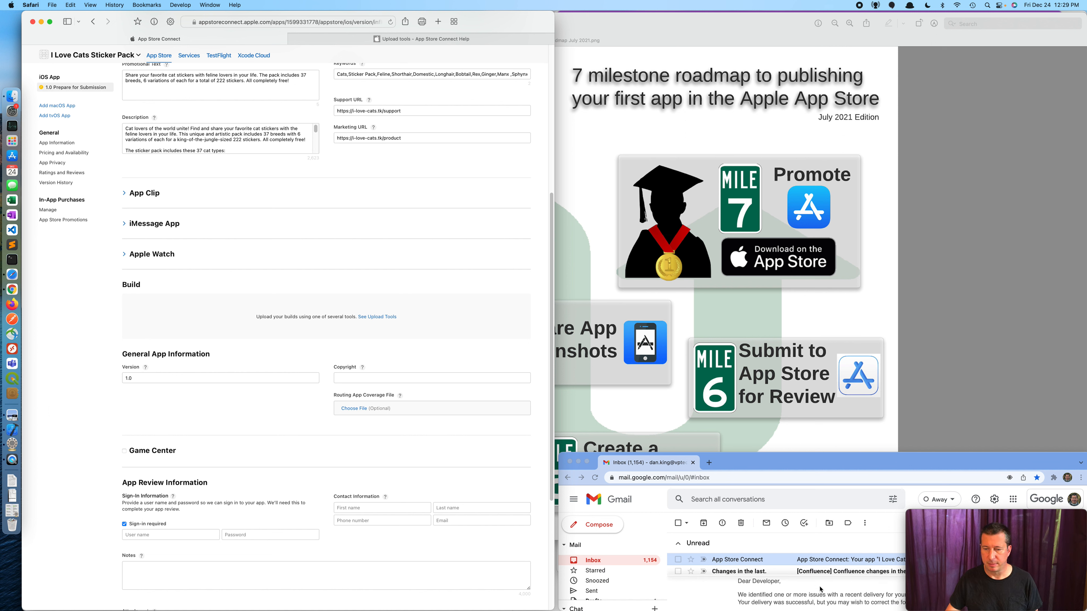
{"action": "scroll", "coordinate": [821, 590], "scroll_direction": "up", "scroll_amount": 1}
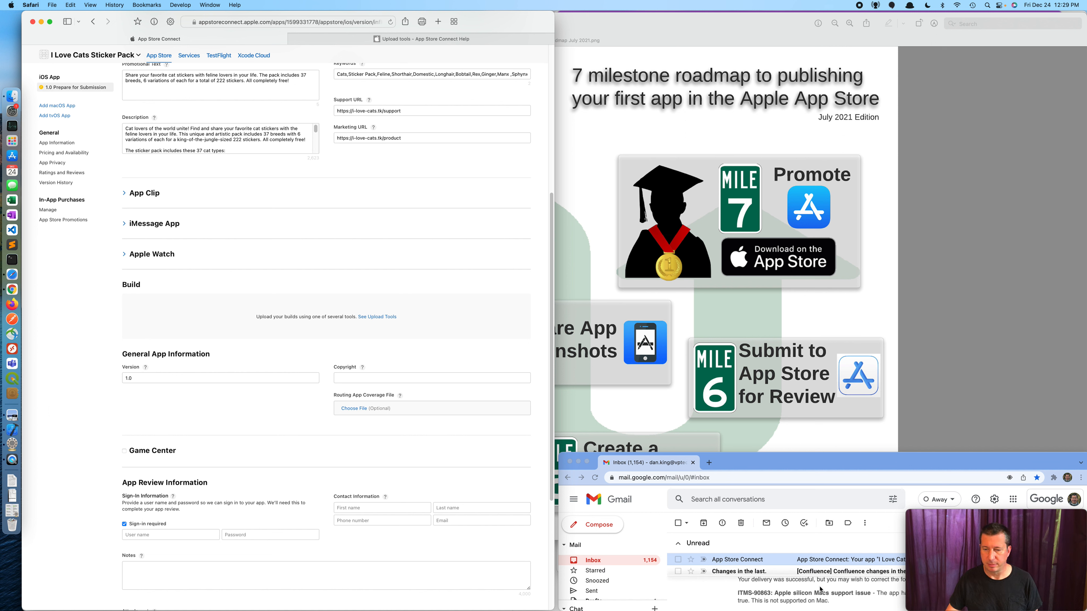
{"action": "scroll", "coordinate": [820, 590], "scroll_direction": "down", "scroll_amount": 1}
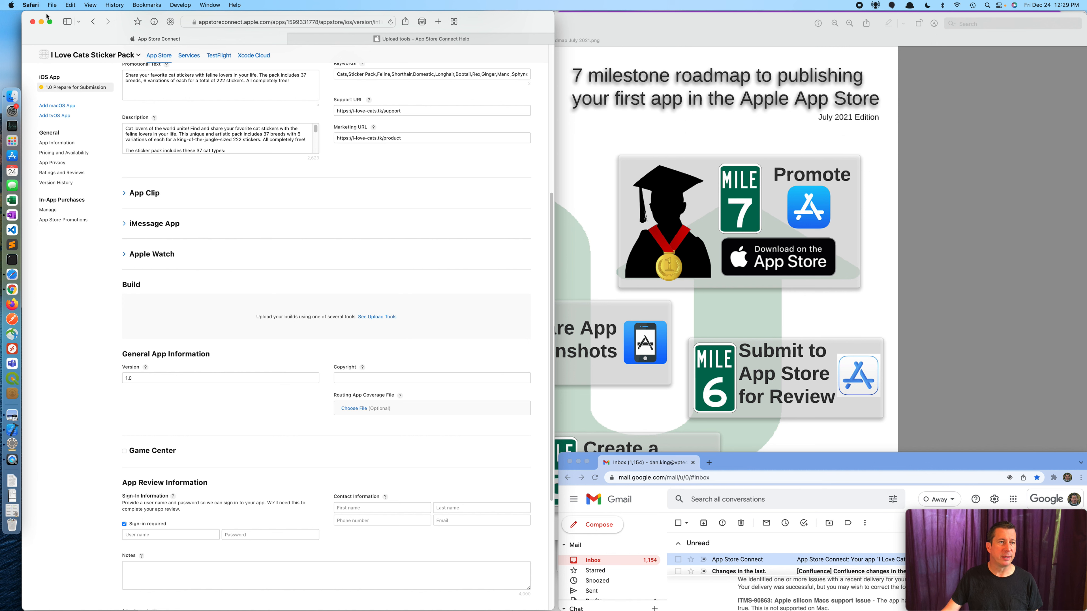
- Reload the app's version page, close the upload tools help page, and go to the Build section
{"action": "left_click", "coordinate": [391, 22]}
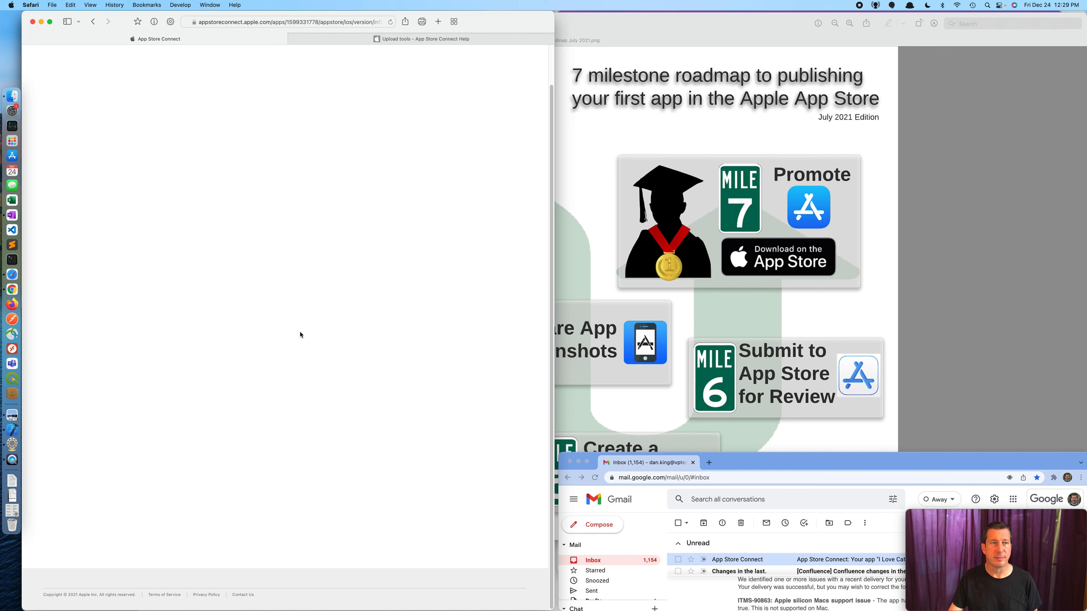
{"action": "left_click", "coordinate": [295, 38]}
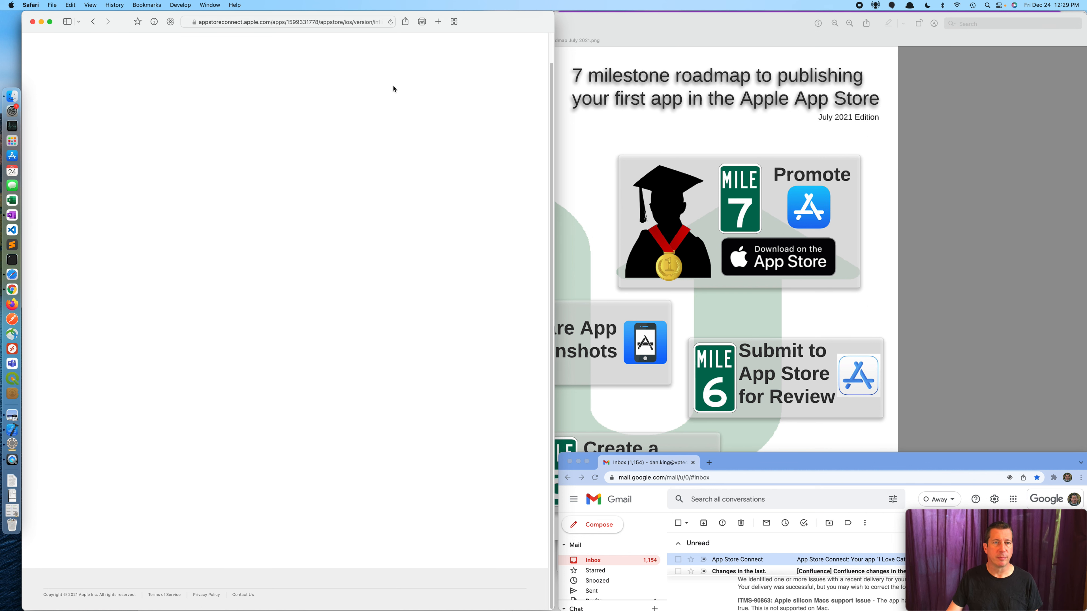
{"action": "left_click", "coordinate": [391, 22]}
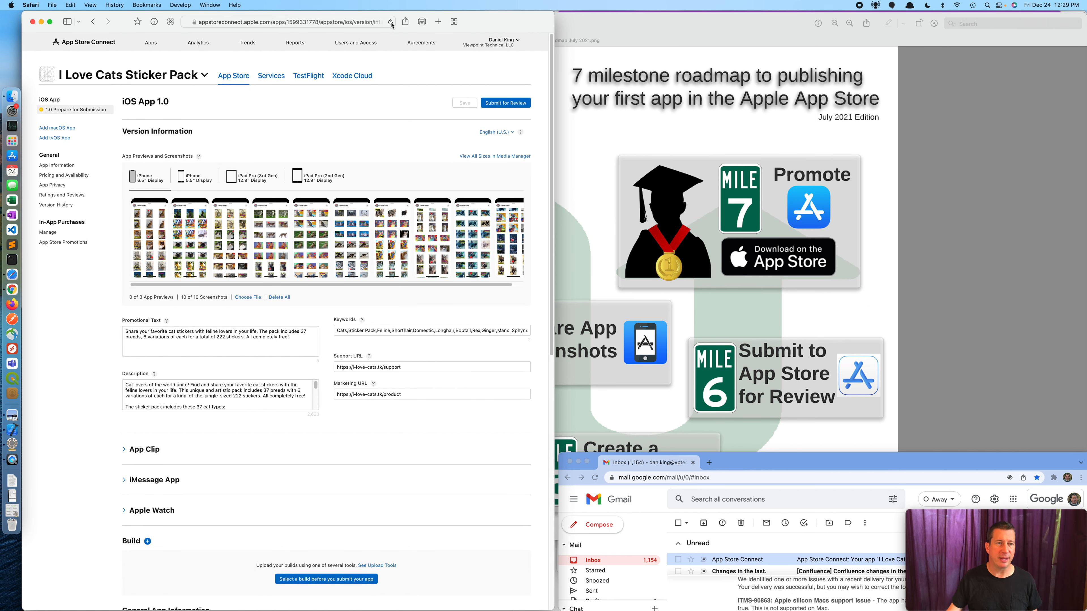
{"action": "scroll", "coordinate": [327, 444], "scroll_direction": "down", "scroll_amount": 5}
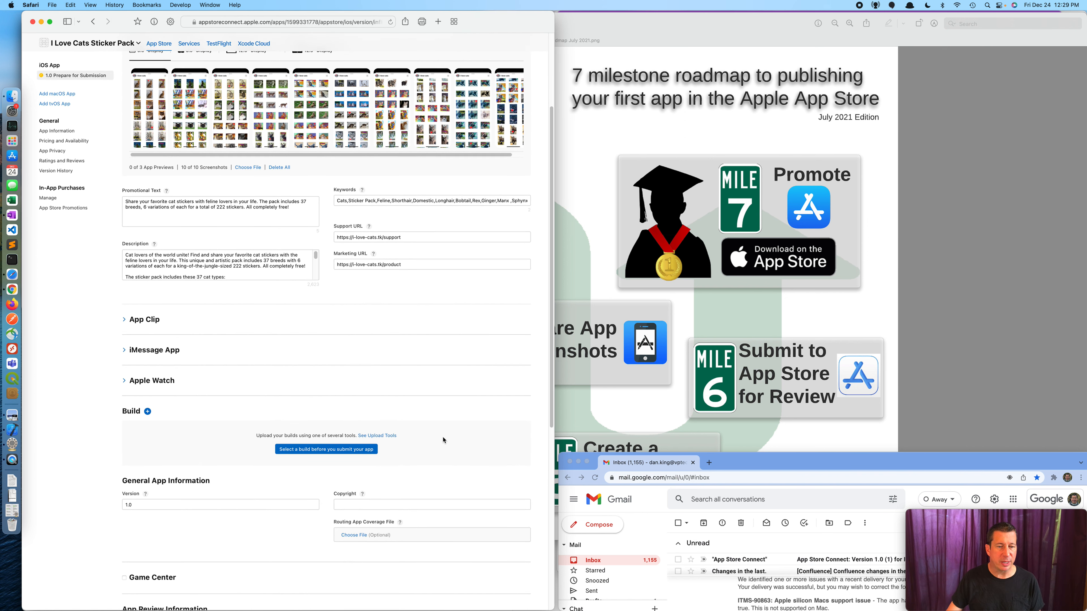
{"action": "scroll", "coordinate": [443, 440], "scroll_direction": "down", "scroll_amount": 3}
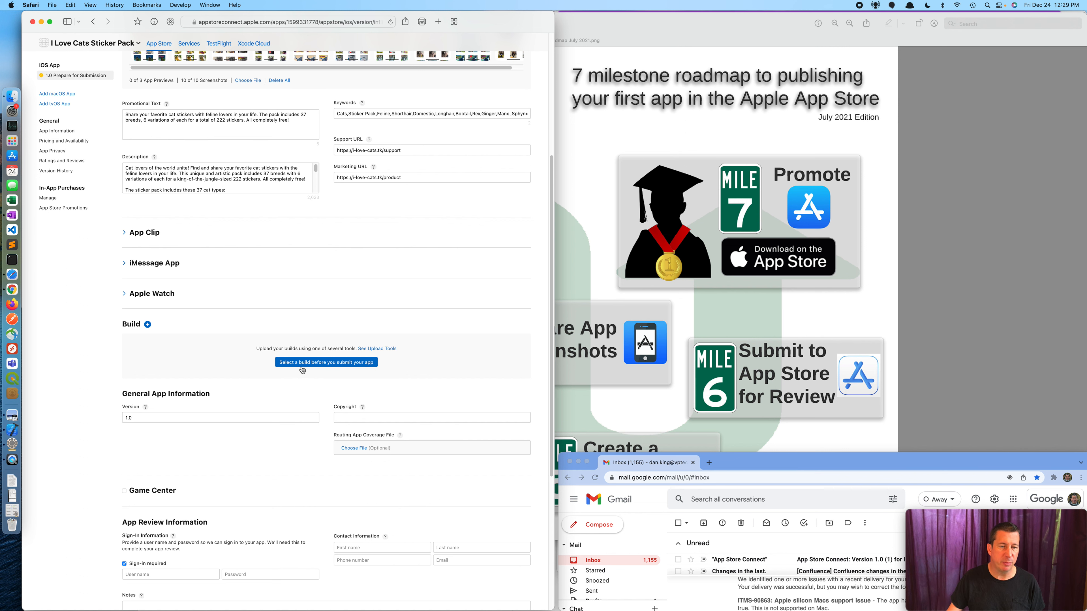
- Add build 1 of version 1.0 to the app version and answer No to the export compliance encryption question
{"action": "left_click", "coordinate": [336, 363]}
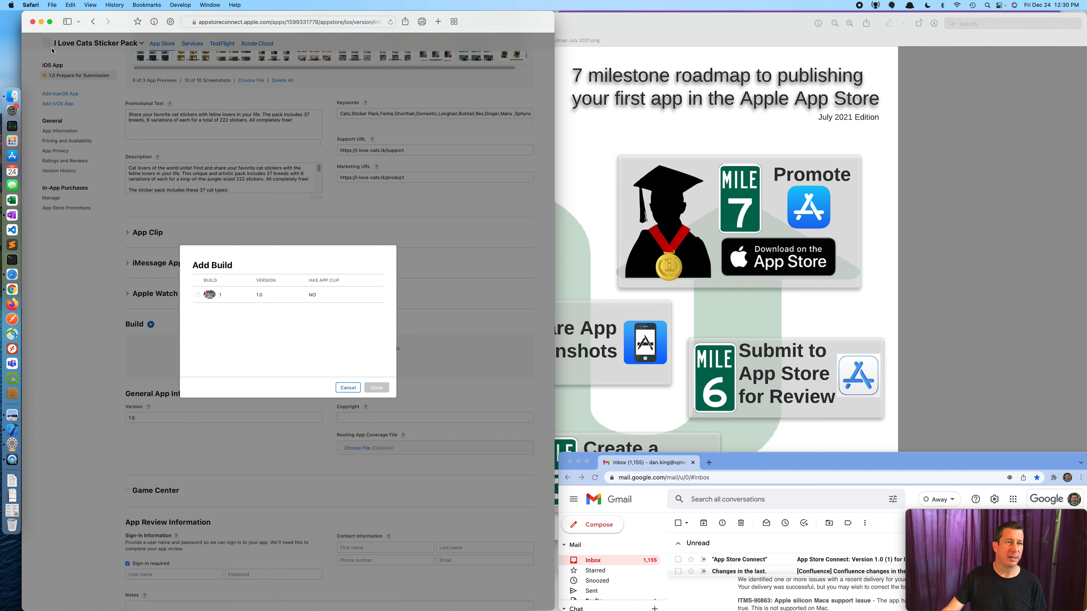
{"action": "left_click", "coordinate": [198, 295]}
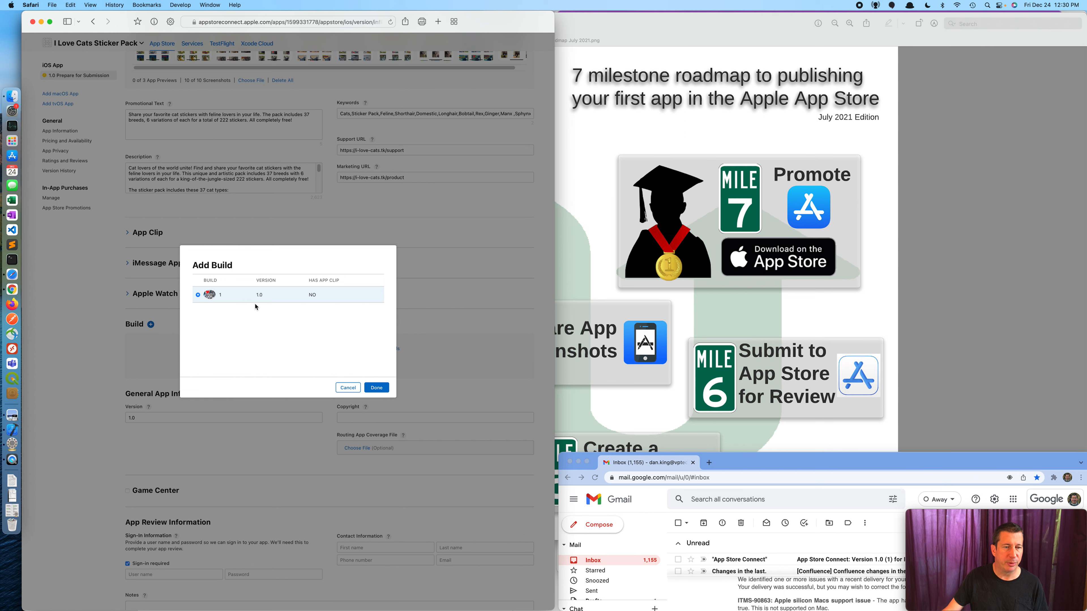
{"action": "left_click", "coordinate": [377, 388]}
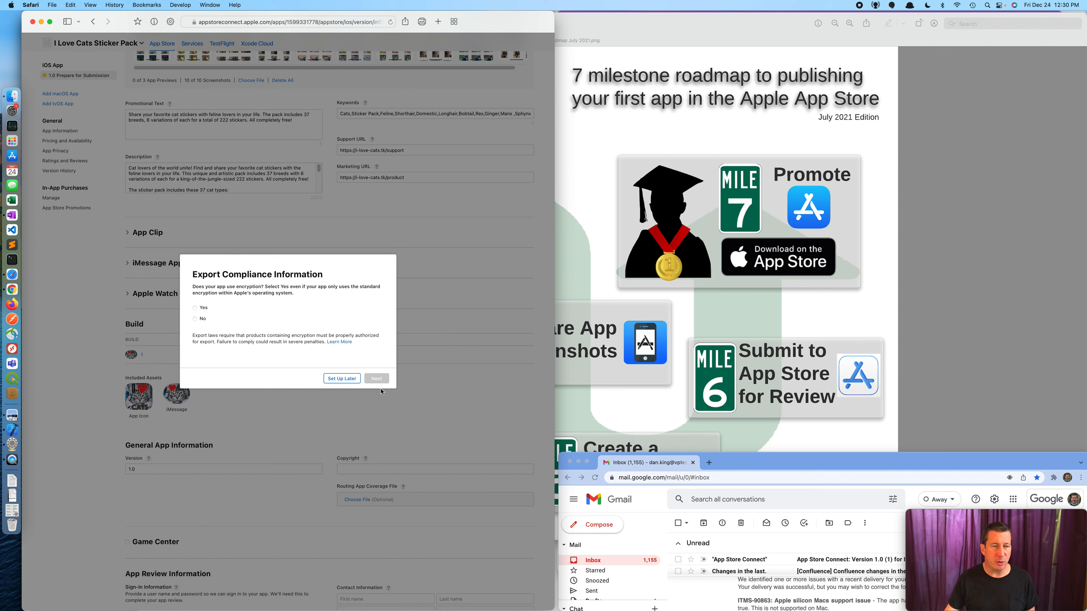
{"action": "left_click", "coordinate": [195, 319]}
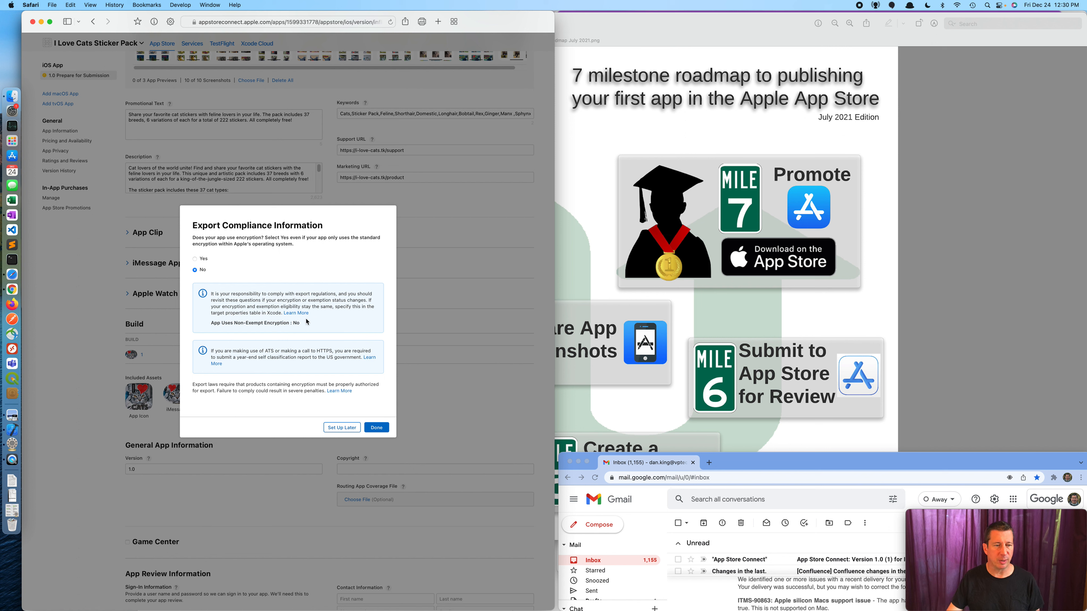
{"action": "left_click", "coordinate": [376, 428]}
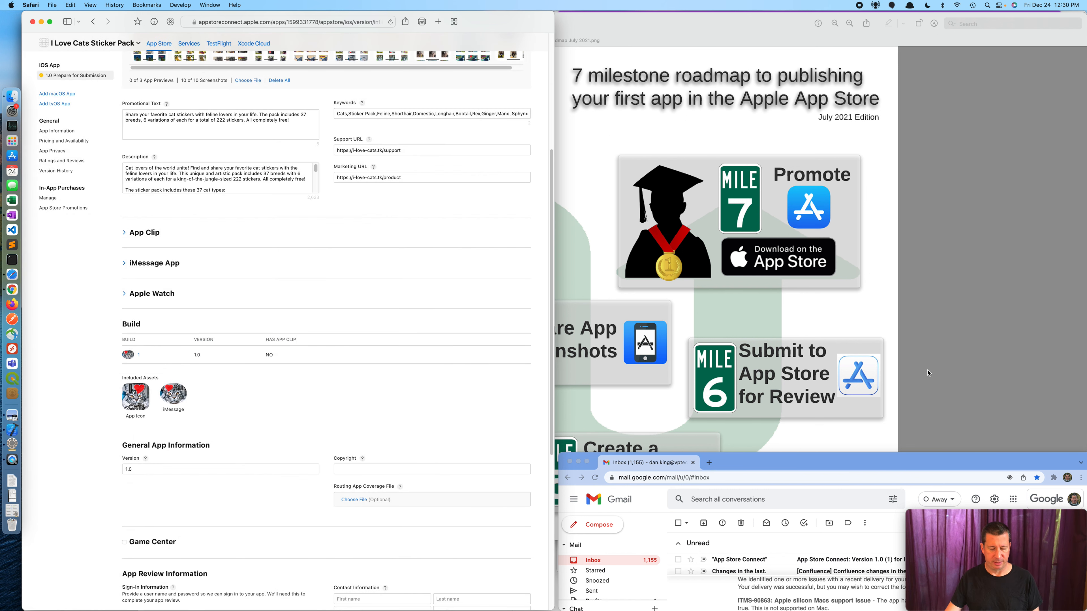
- Switch to OneNote and check off the items for refreshing the page, waiting for the e-mail, selecting the build and selecting export compliance
{"action": "key", "text": "super+Tab"}
{"action": "key", "text": "super+Tab"}
{"action": "key", "text": "super+Tab"}
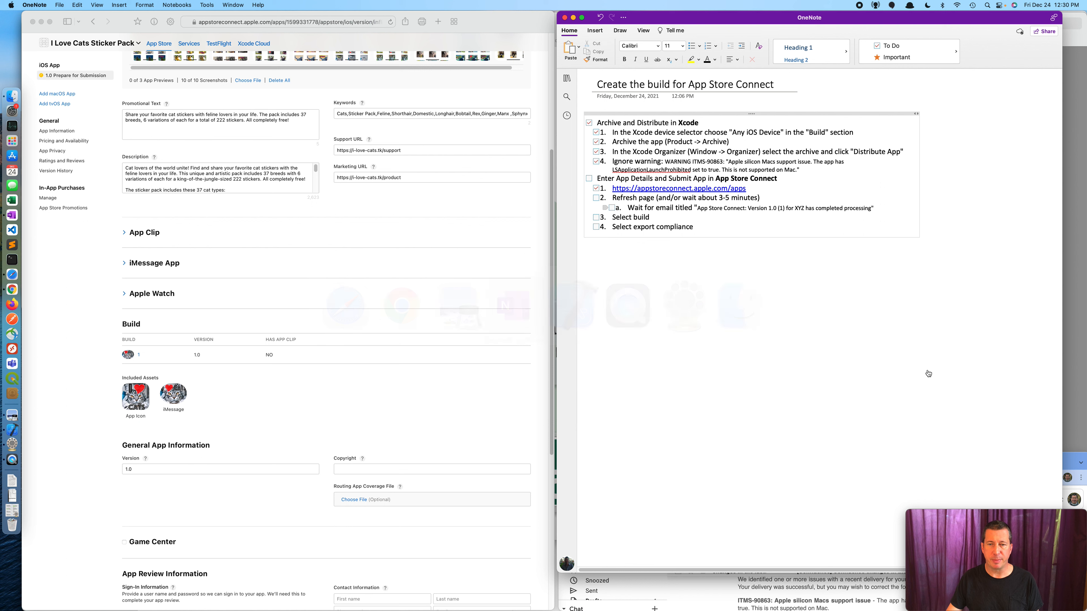
{"action": "left_click", "coordinate": [596, 198]}
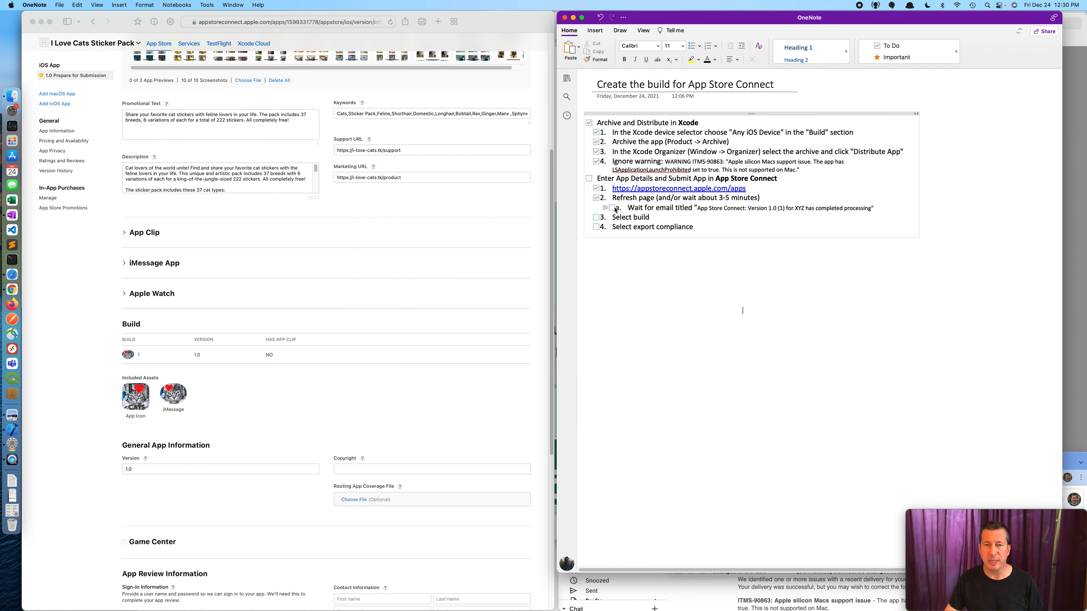
{"action": "left_click", "coordinate": [598, 227]}
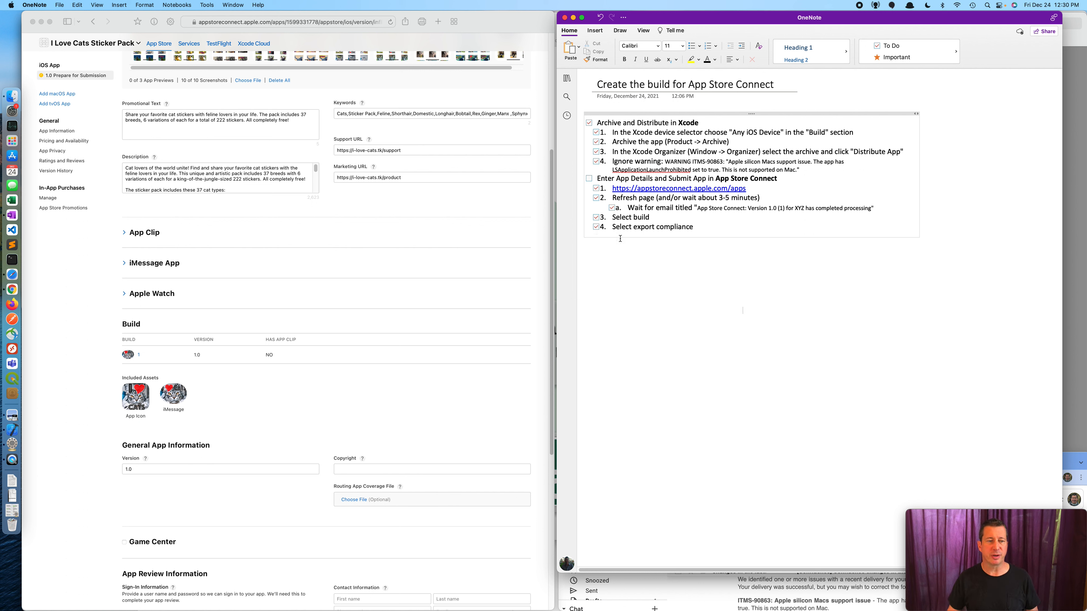
- Return to the version page in Safari, look at the archive in Xcode's Organizer, and switch back to Safari
{"action": "left_click", "coordinate": [397, 401]}
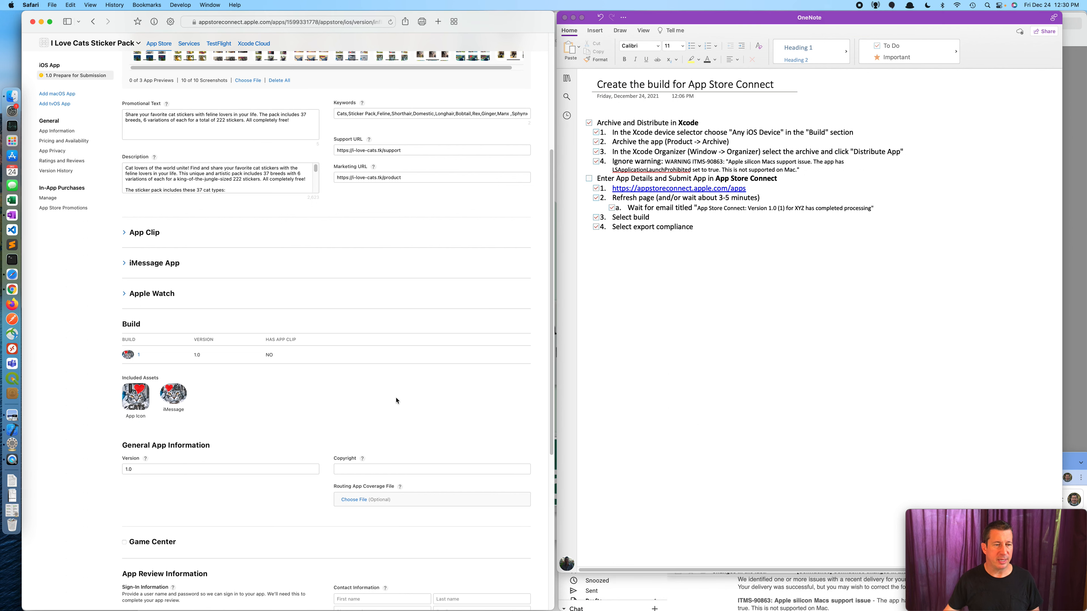
{"action": "scroll", "coordinate": [397, 400], "scroll_direction": "up", "scroll_amount": 8}
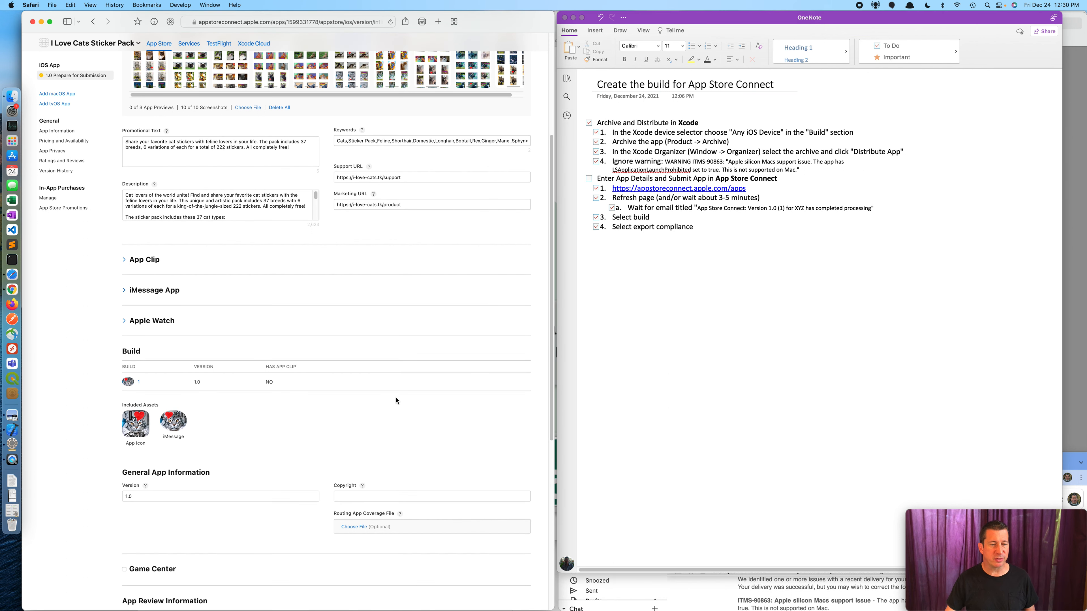
{"action": "key", "text": "super+Tab"}
{"action": "key", "text": "super+Tab"}
{"action": "key", "text": "super+Tab"}
{"action": "key", "text": "super+Tab"}
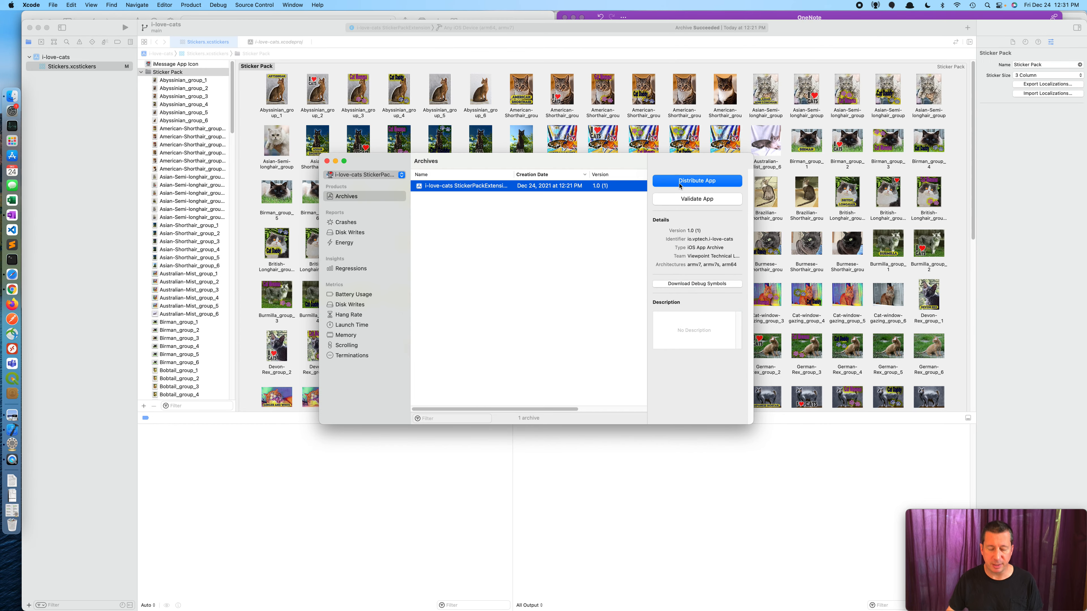
{"action": "key", "text": "super+Tab"}
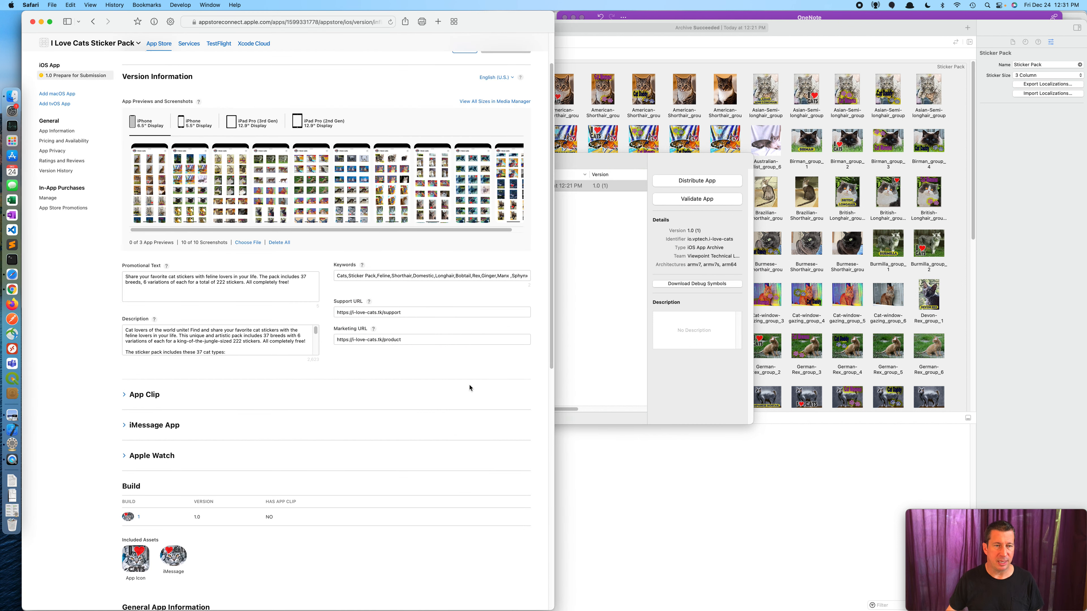
- Review the iOS App 1.0 page down to the Version Release section and save the version with its added build
{"action": "scroll", "coordinate": [442, 432], "scroll_direction": "down", "scroll_amount": 10}
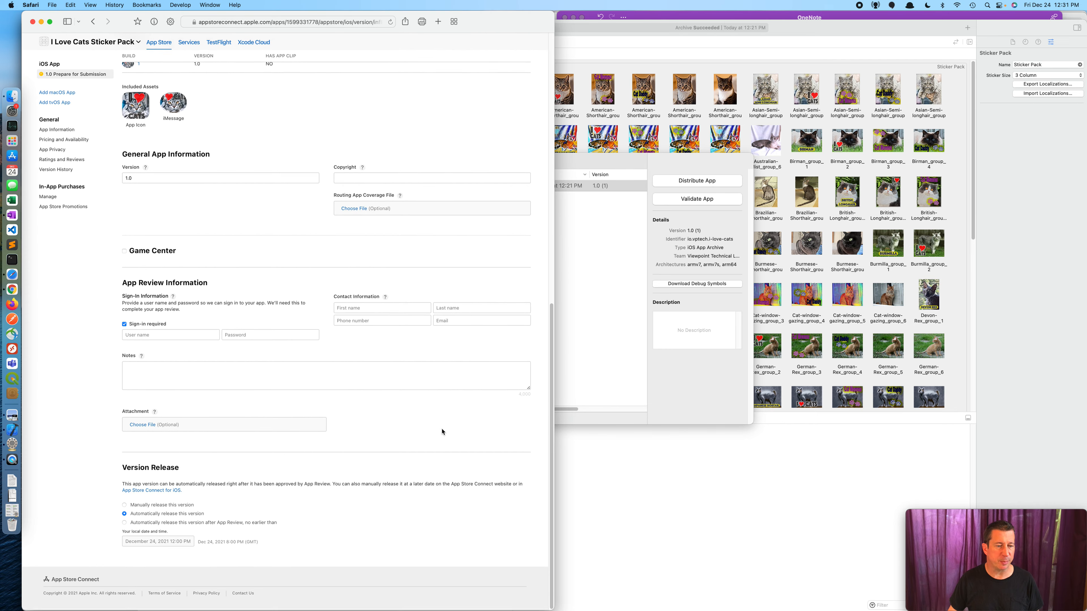
{"action": "scroll", "coordinate": [442, 431], "scroll_direction": "up", "scroll_amount": 2}
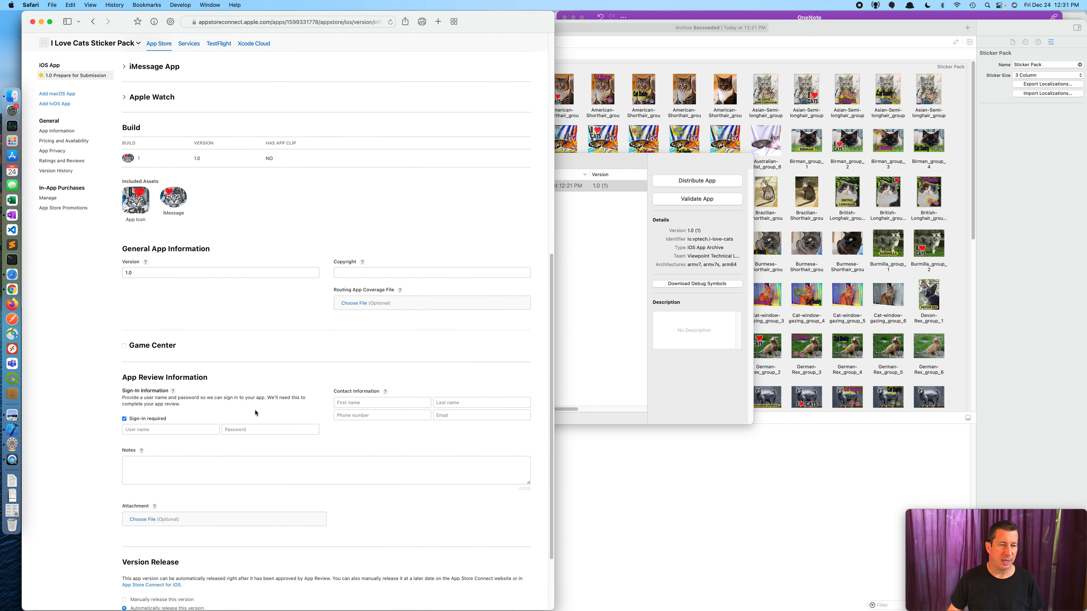
{"action": "scroll", "coordinate": [279, 395], "scroll_direction": "up", "scroll_amount": 9}
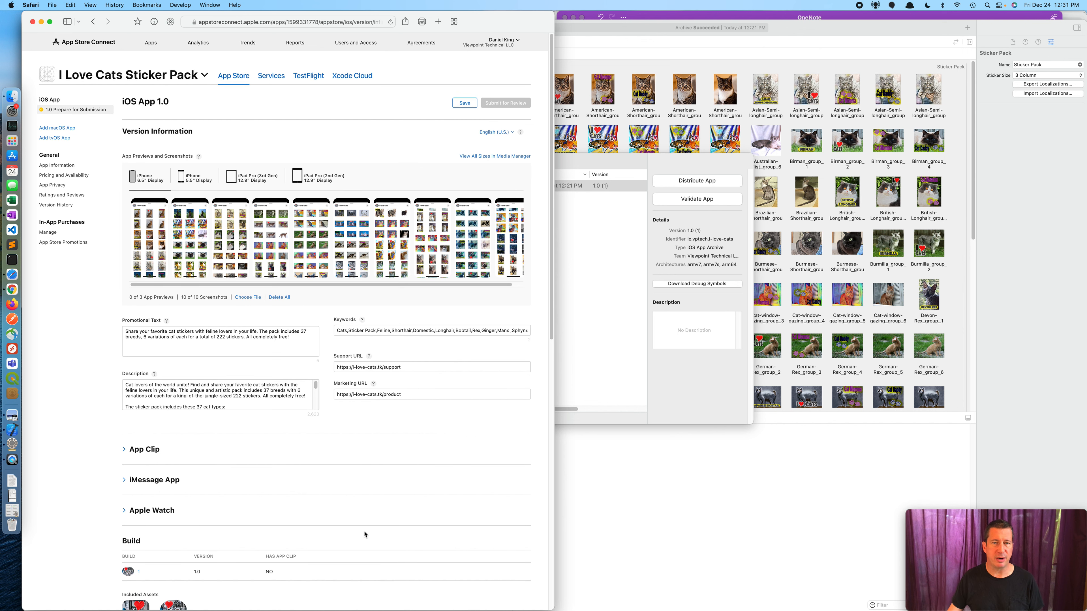
{"action": "scroll", "coordinate": [366, 524], "scroll_direction": "down", "scroll_amount": 1}
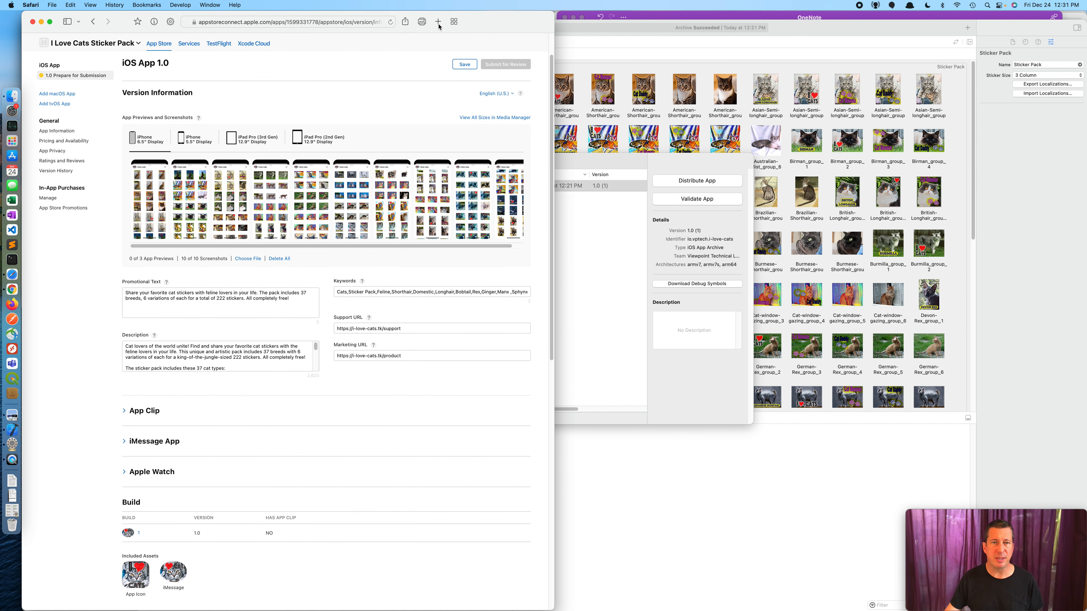
{"action": "left_click", "coordinate": [458, 65]}
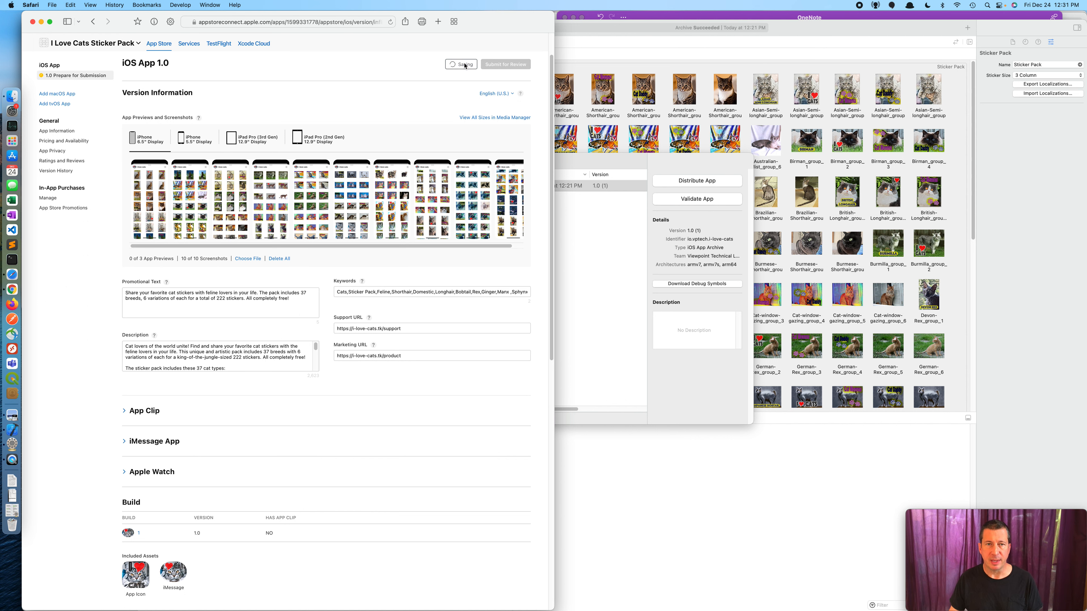
- Switch to Preview, show the Mile 6.png slide, and return to Roadmap July 2021.png
{"action": "key", "text": "super+Tab"}
{"action": "key", "text": "super+Tab"}
{"action": "key", "text": "super+Tab"}
{"action": "key", "text": "super+Tab"}
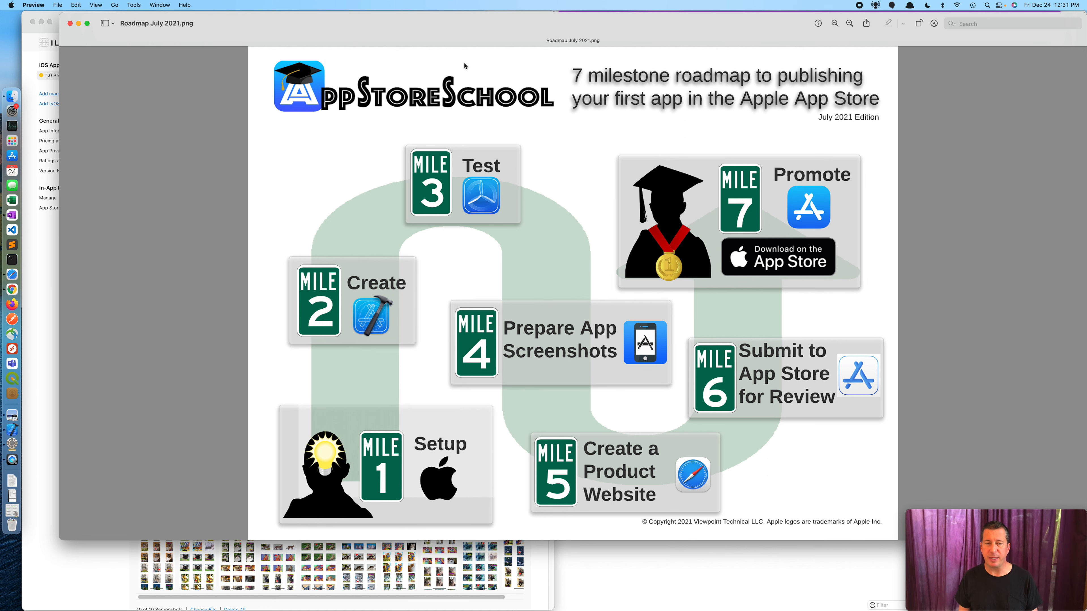
{"action": "key", "text": "super+grave"}
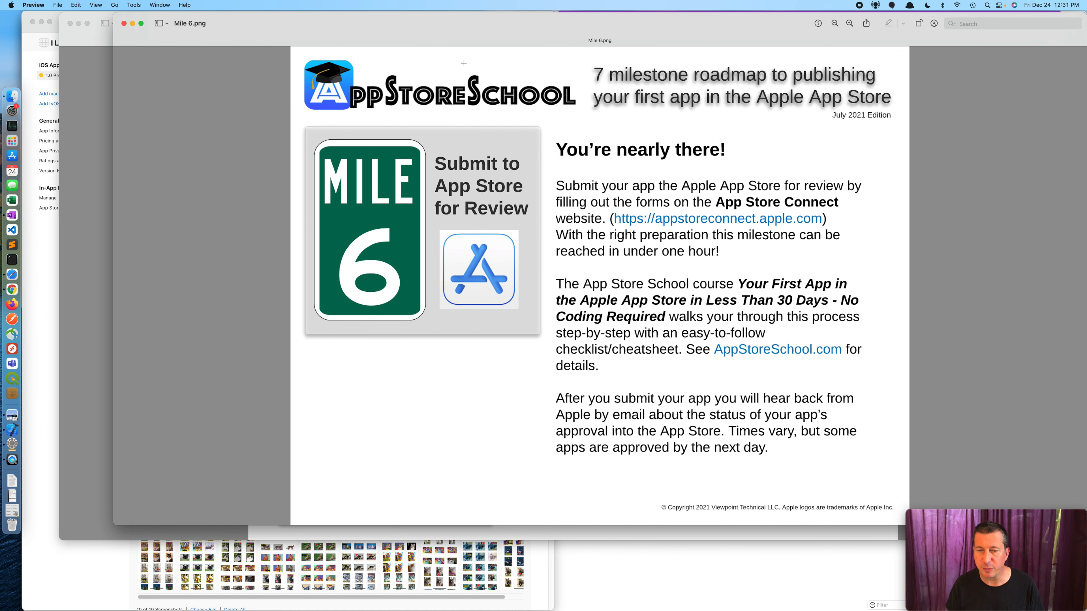
{"action": "key", "text": "super+grave"}
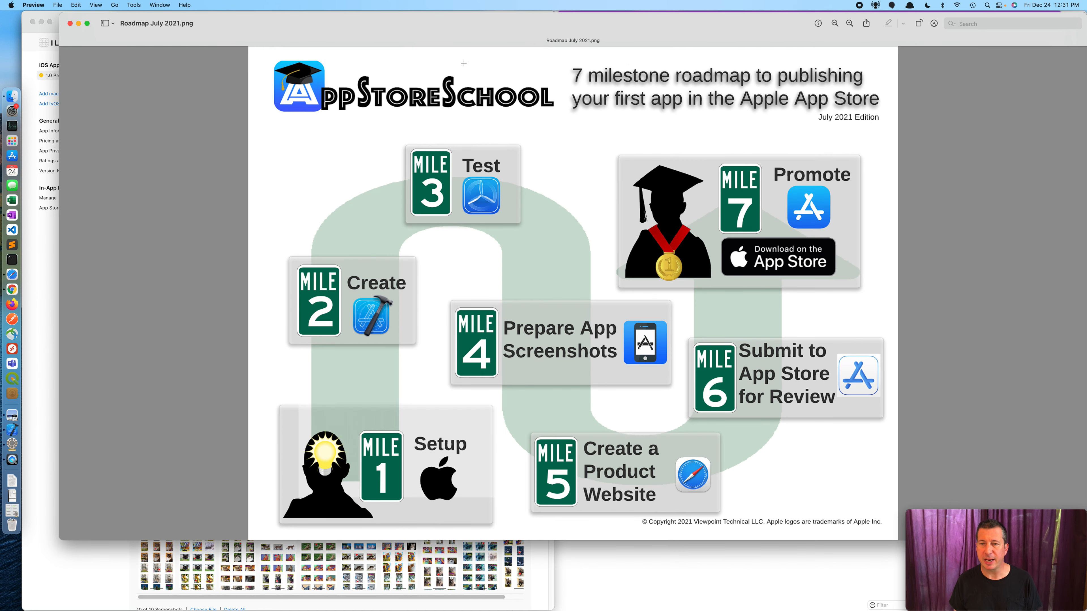